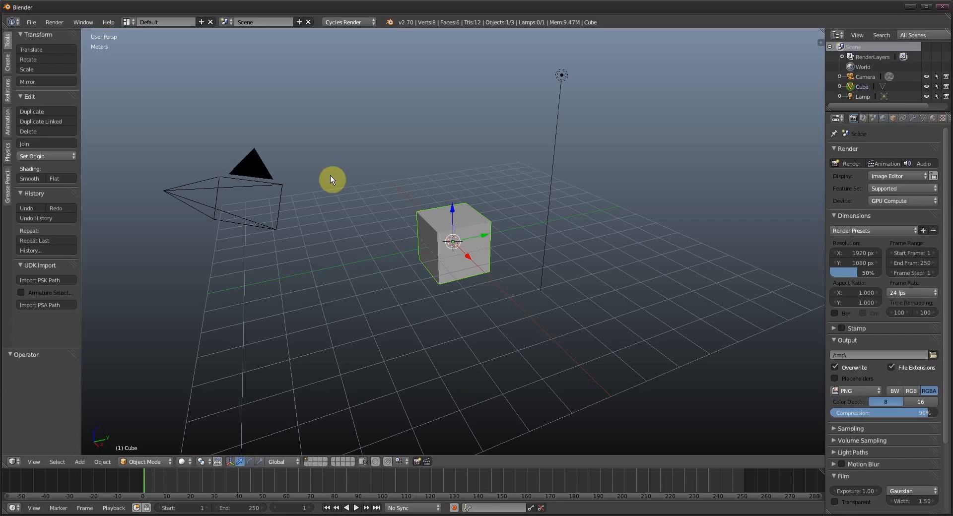
# - Switch to the web browser and play the TNT – LEGENDS trailer in the BlenderNation article from near its start
pyautogui.click(58, 508)
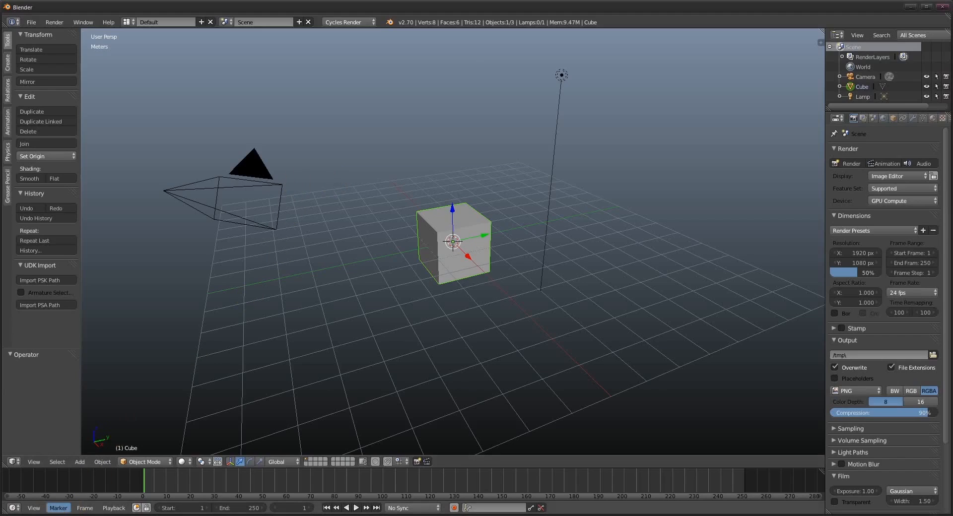
pyautogui.click(101, 502)
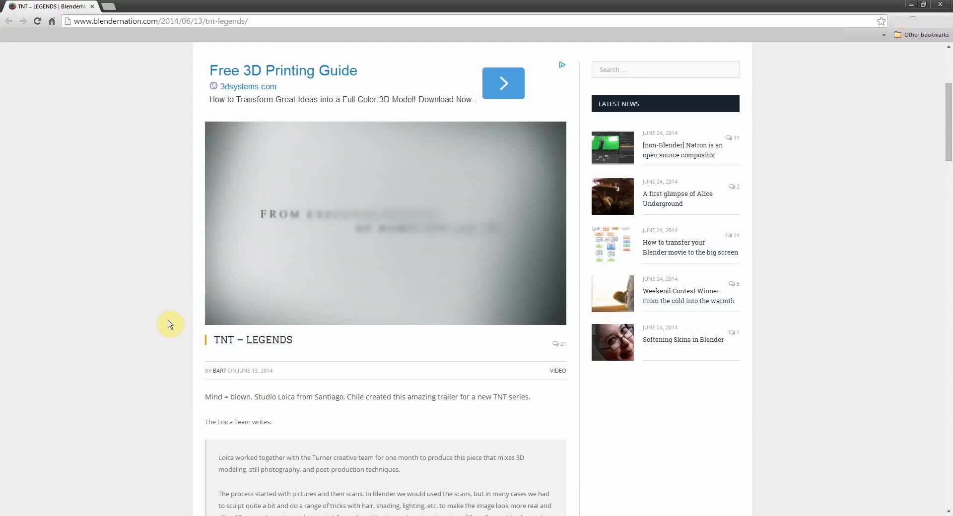
pyautogui.scroll(-1, 170, 325)
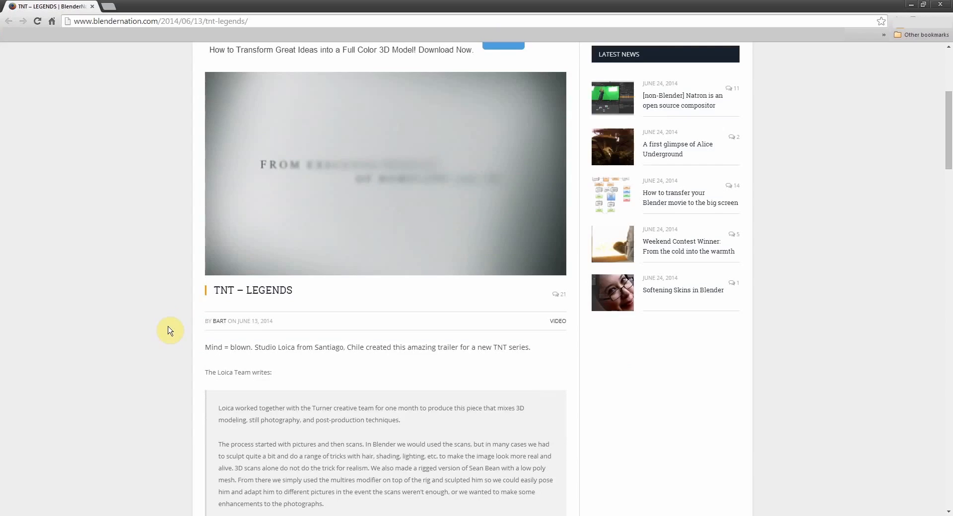
pyautogui.moveTo(266, 245)
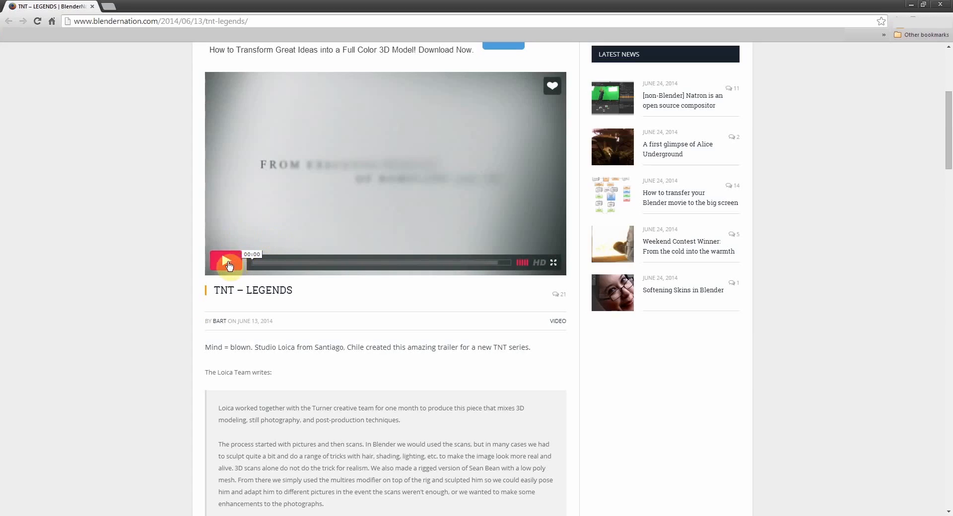
pyautogui.scroll(1, 216, 227)
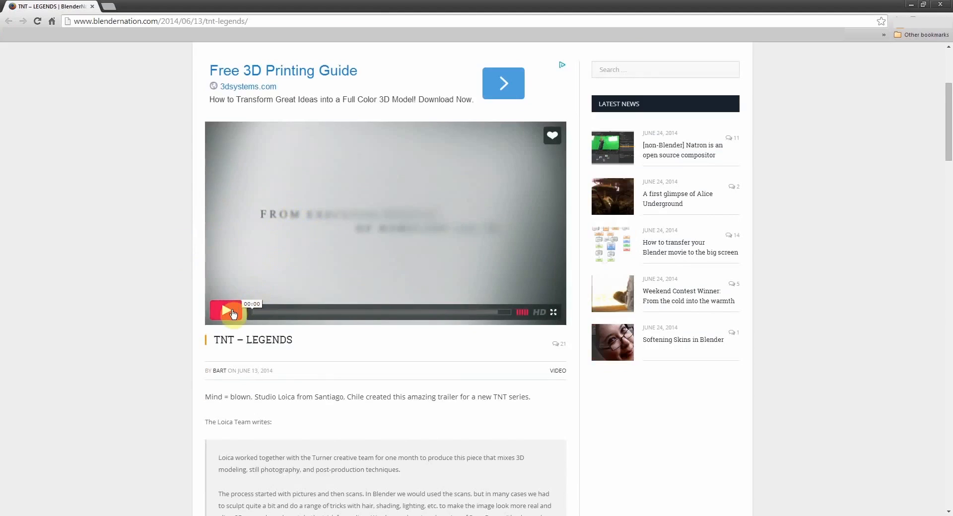
pyautogui.click(231, 313)
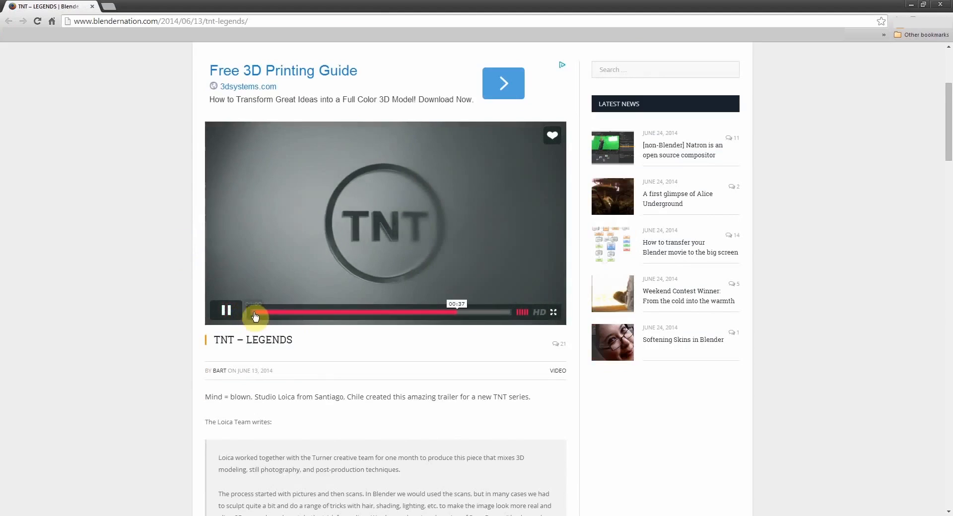
pyautogui.moveTo(265, 318); pyautogui.dragTo(309, 317)
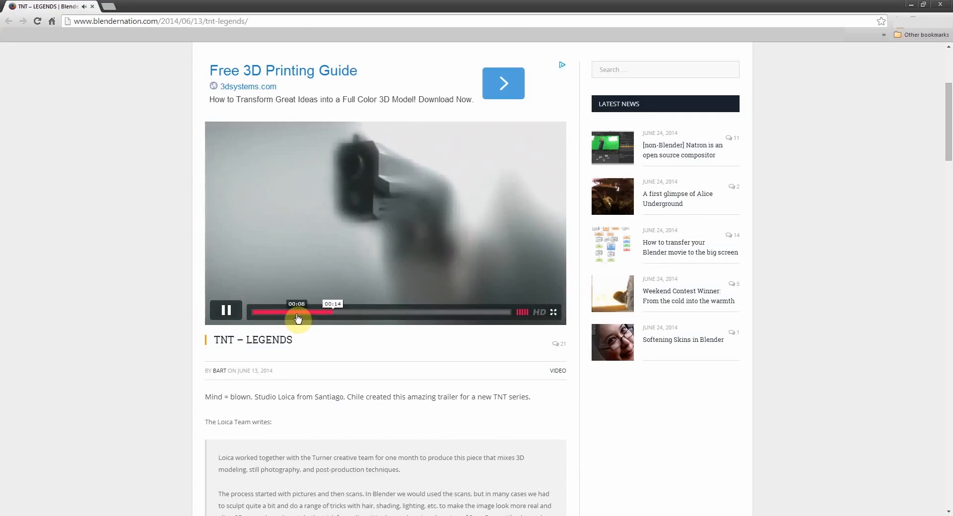
# - Skim the article while the trailer plays and pause the trailer on the shot of the man with the blurred woman behind him
pyautogui.scroll(-2, 258, 334)
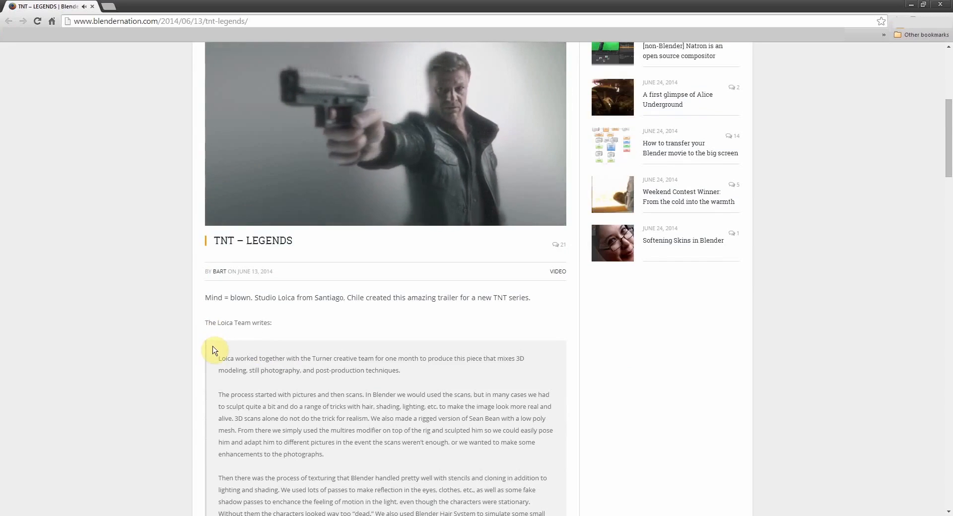
pyautogui.scroll(-2, 213, 350)
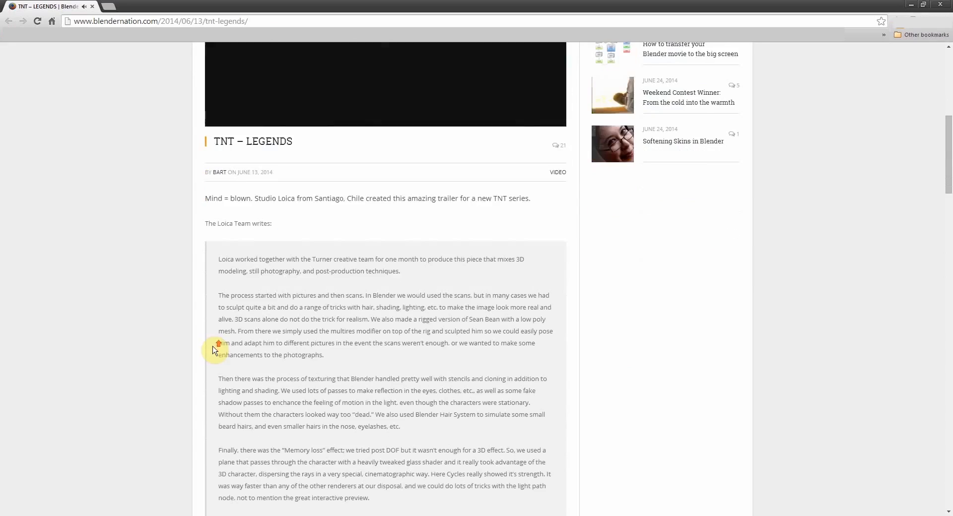
pyautogui.scroll(4, 214, 350)
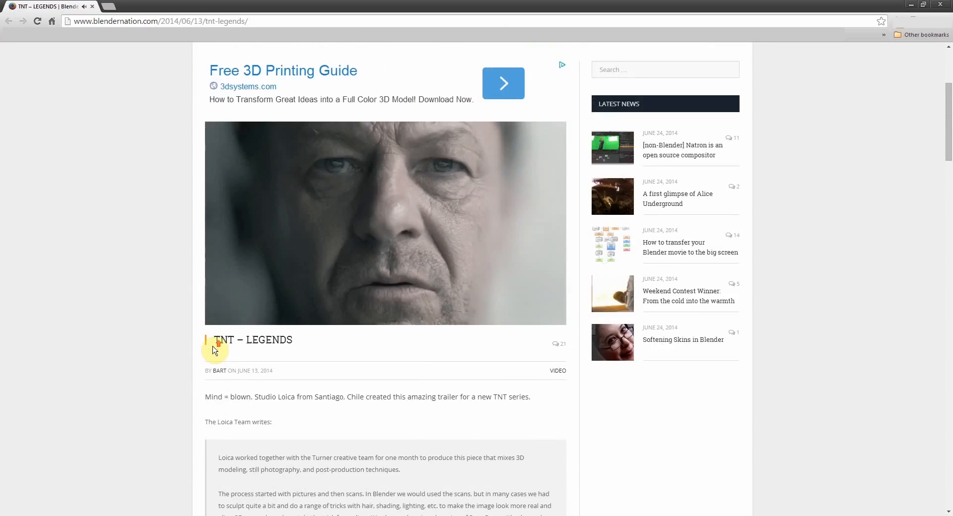
pyautogui.moveTo(248, 288)
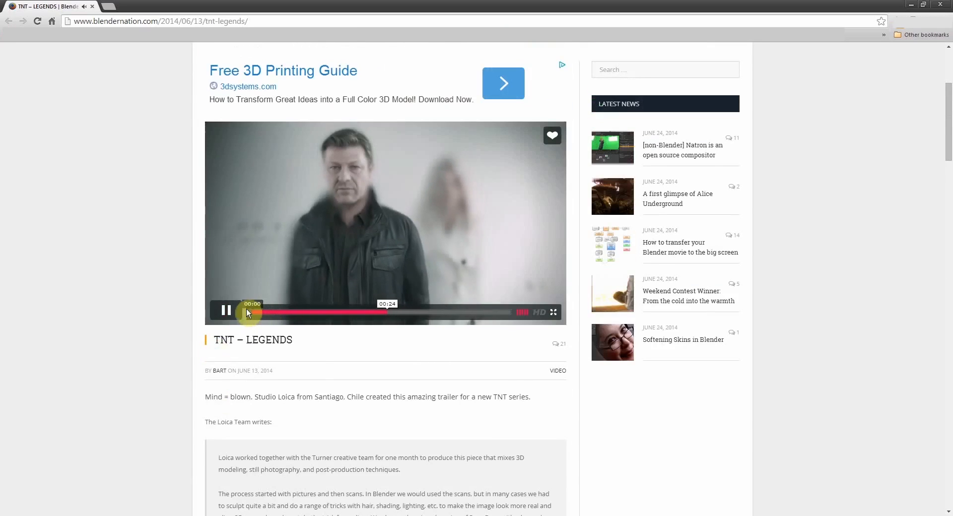
pyautogui.click(227, 310)
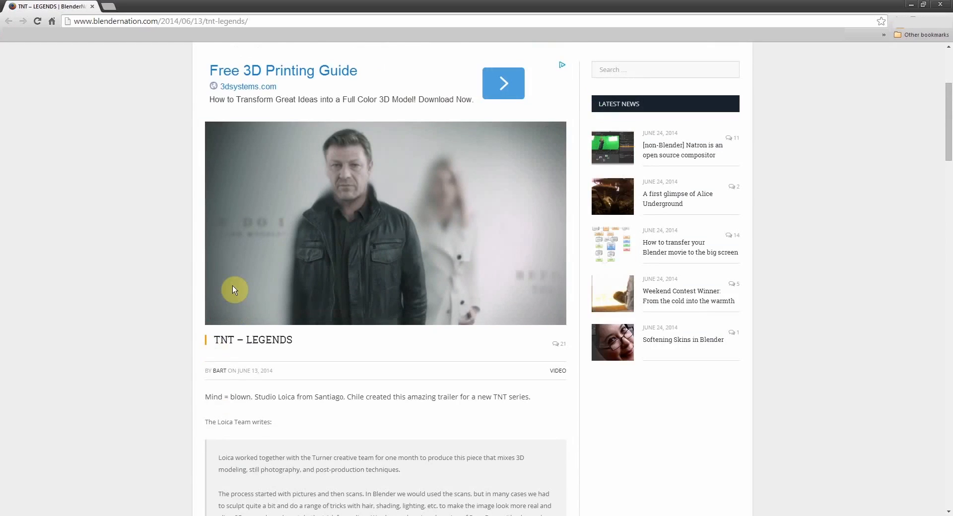
# - Read the Loica Team's write-up on the trailer's process, texturing and "Memory loss" effect below the video
pyautogui.scroll(-4, 233, 287)
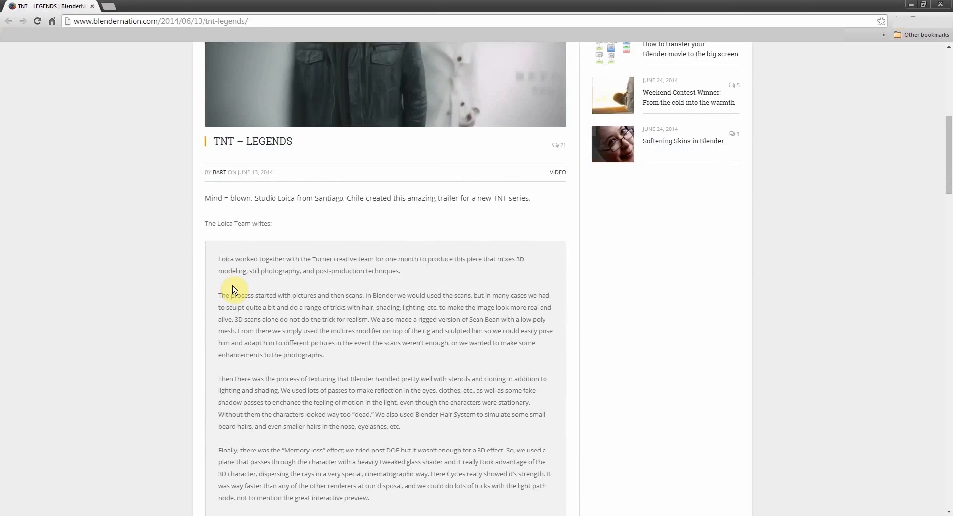
pyautogui.scroll(-5, 233, 288)
pyautogui.scroll(5, 233, 288)
pyautogui.scroll(2, 234, 289)
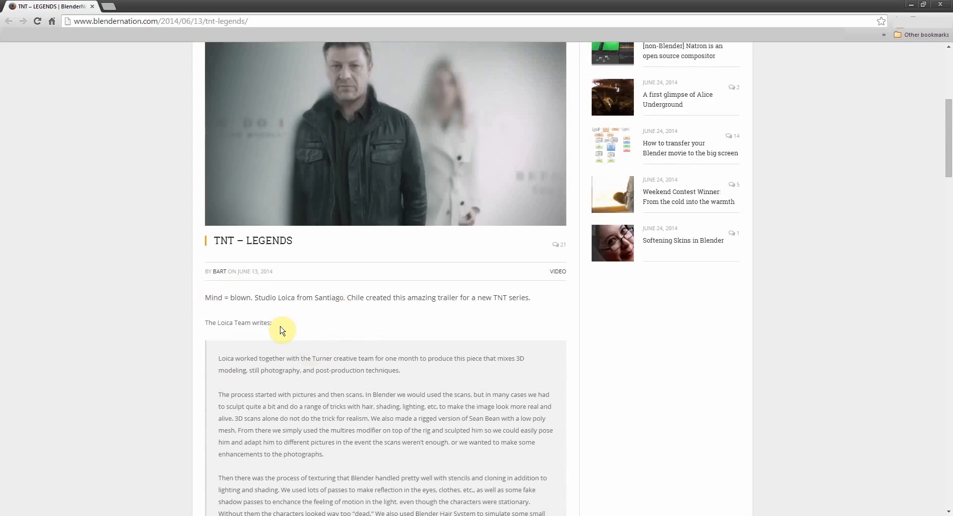
pyautogui.scroll(-2, 283, 331)
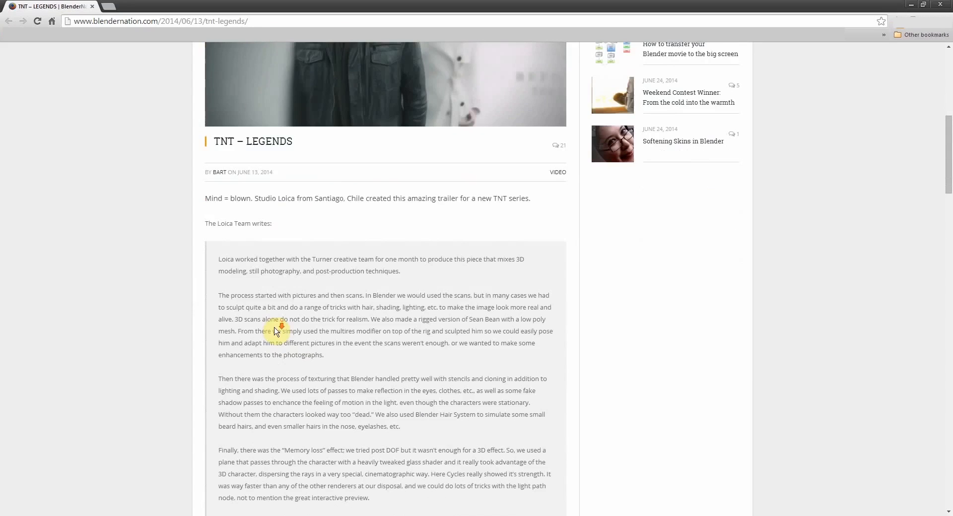
pyautogui.scroll(-2, 280, 330)
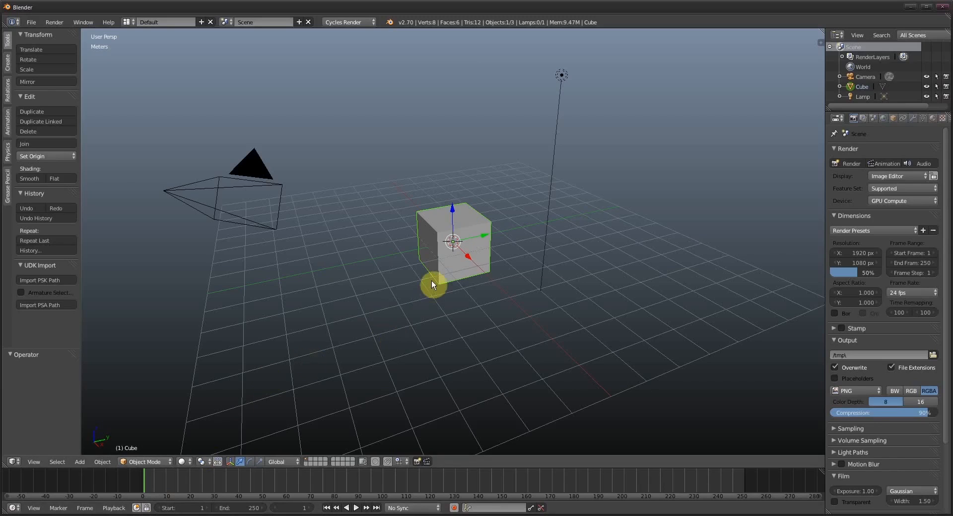
# - Delete the lamp from the default Blender scene
pyautogui.scroll(2, 552, 145)
pyautogui.moveTo(514, 184); pyautogui.dragTo(517, 248, button='middle')
pyautogui.rightClick(590, 103)
pyautogui.press('Delete')
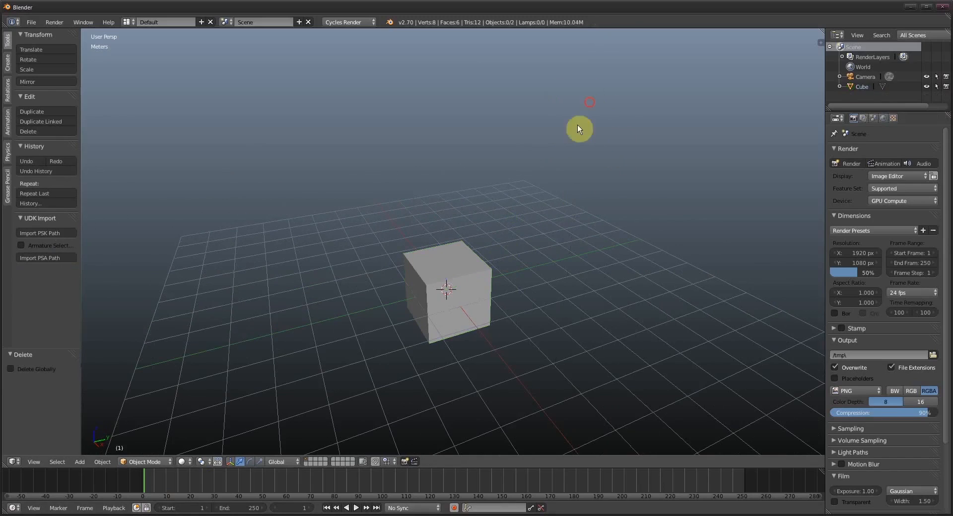
# - Add a plane mesh and rotate it about 70° around X and about 51° around Z so it stands tilted
pyautogui.moveTo(577, 124); pyautogui.dragTo(450, 302, button='middle')
pyautogui.rightClick(464, 272)
pyautogui.hotkey('shift', 'a')
pyautogui.moveTo(450, 301)
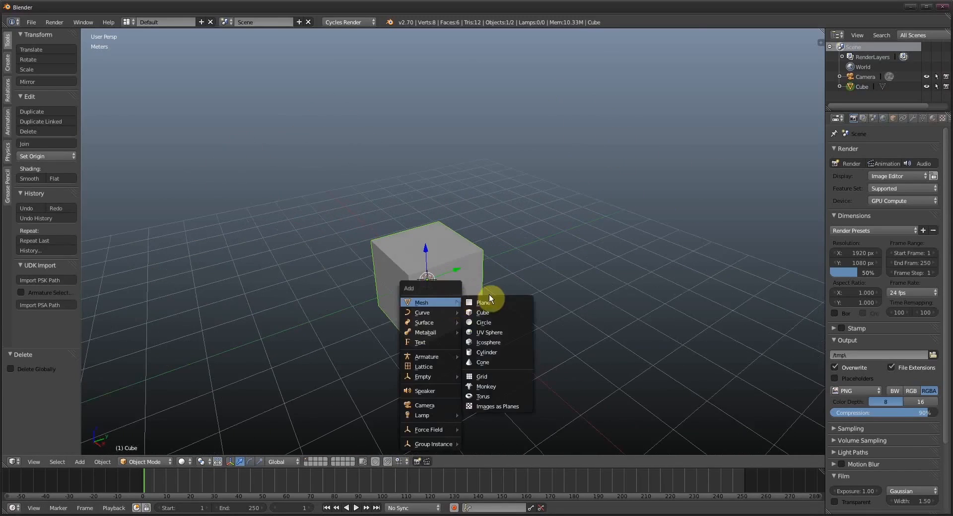
pyautogui.click(493, 300)
pyautogui.press('r')
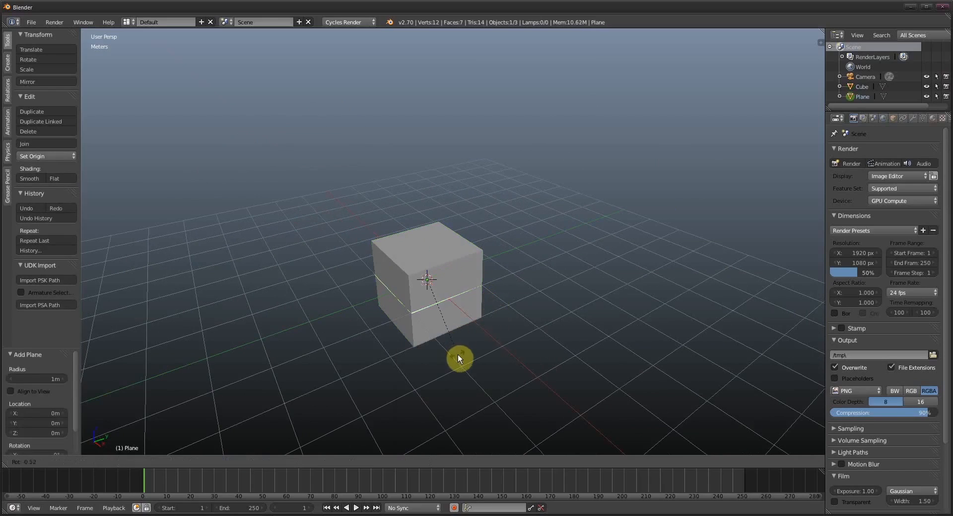
pyautogui.press('x')
pyautogui.click(508, 180)
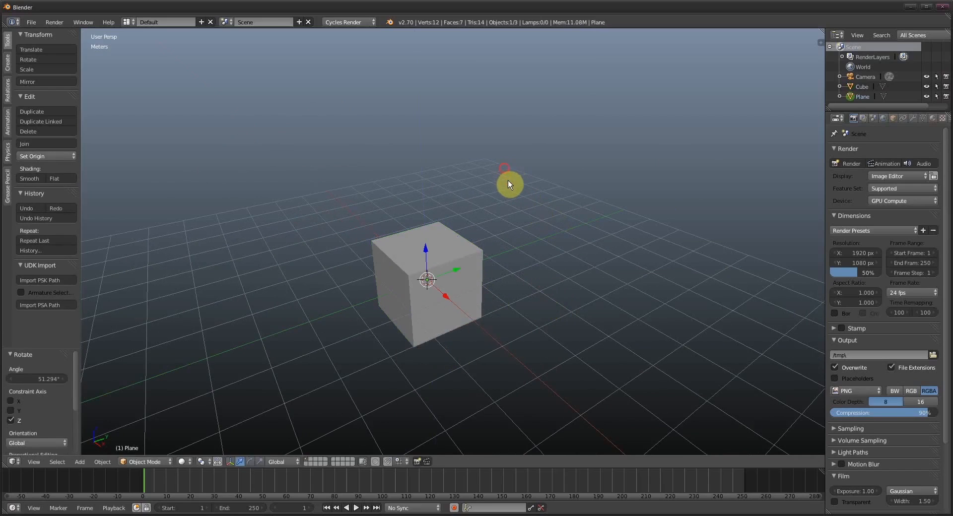
# - Move the plane along its local Z axis in front of the cube and scale it up by about 1.9
pyautogui.press('g')
pyautogui.press('z')
pyautogui.press('z')
pyautogui.click(523, 260)
pyautogui.press('s')
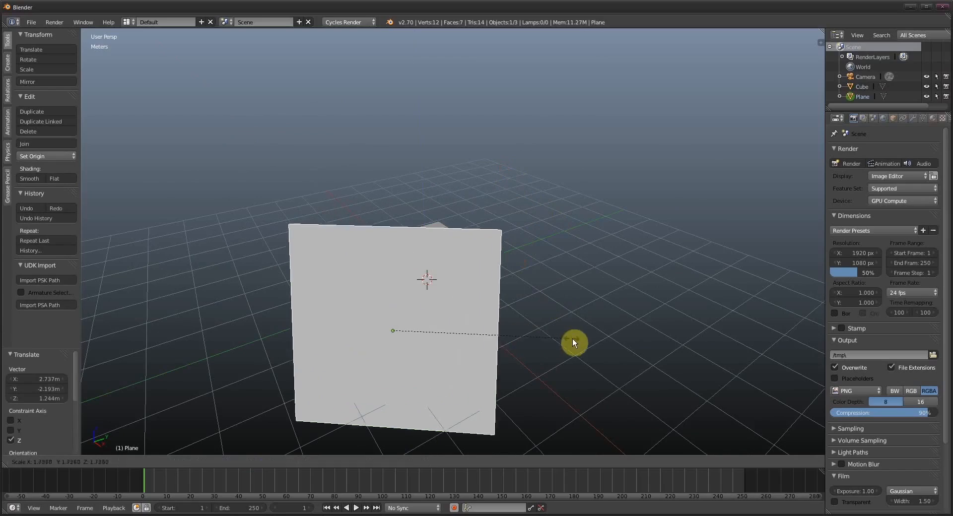
pyautogui.click(587, 339)
pyautogui.moveTo(493, 336); pyautogui.dragTo(478, 323, button='middle')
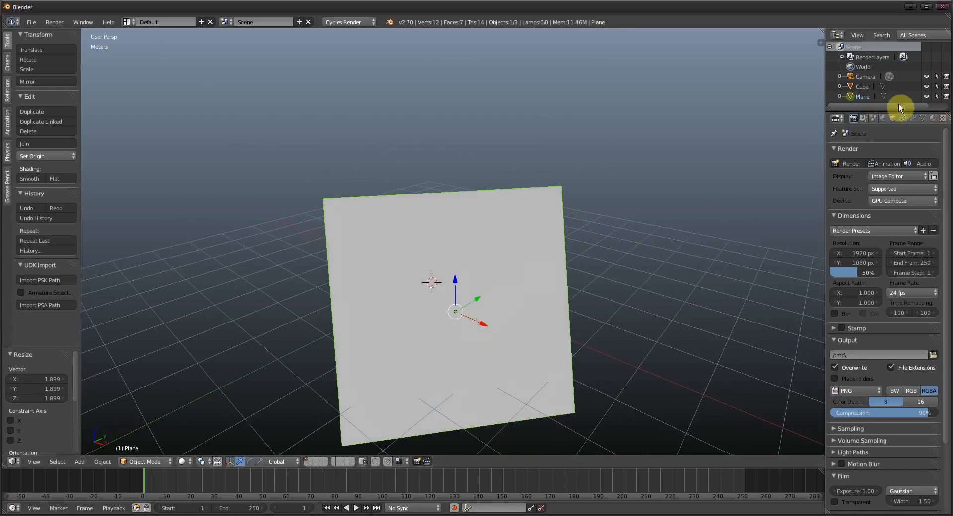
# - Give the plane a new material and set its surface shader to Refraction BSDF
pyautogui.click(932, 119)
pyautogui.click(877, 185)
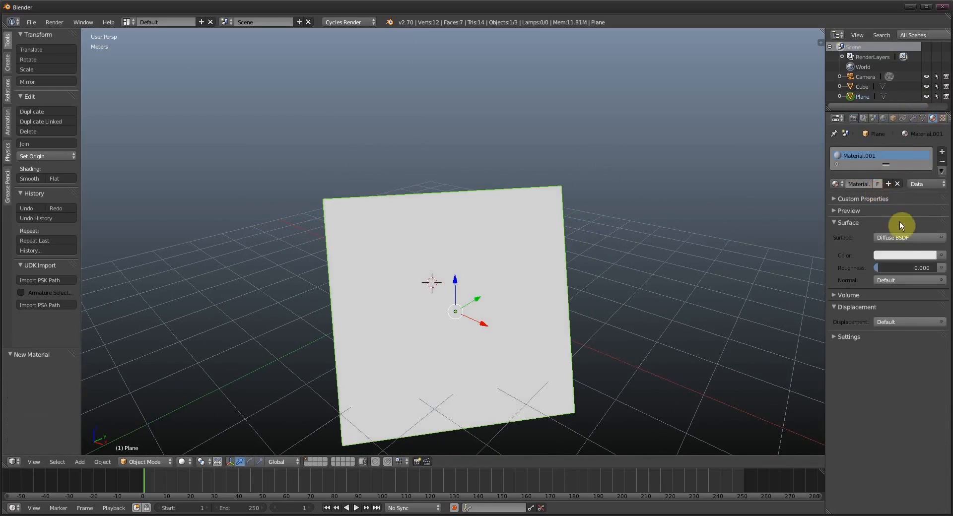
pyautogui.click(896, 238)
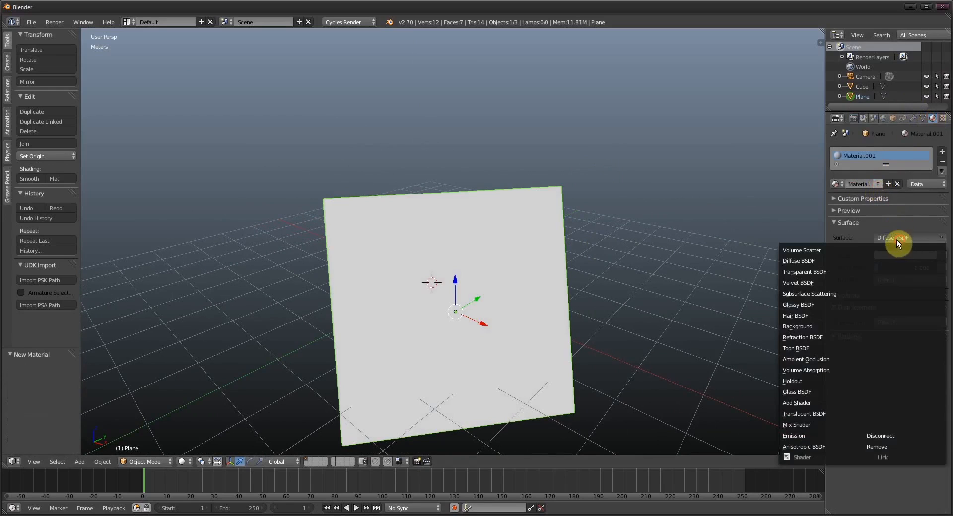
pyautogui.click(834, 336)
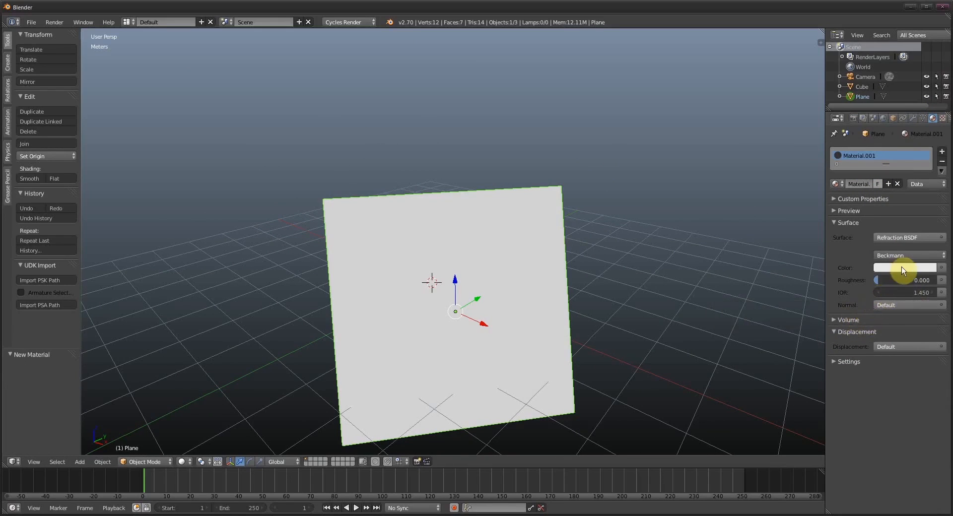
# - Switch the viewport to Rendered shading and examine the cube through the refractive plane from several angles
pyautogui.moveTo(494, 336); pyautogui.dragTo(245, 417, button='middle')
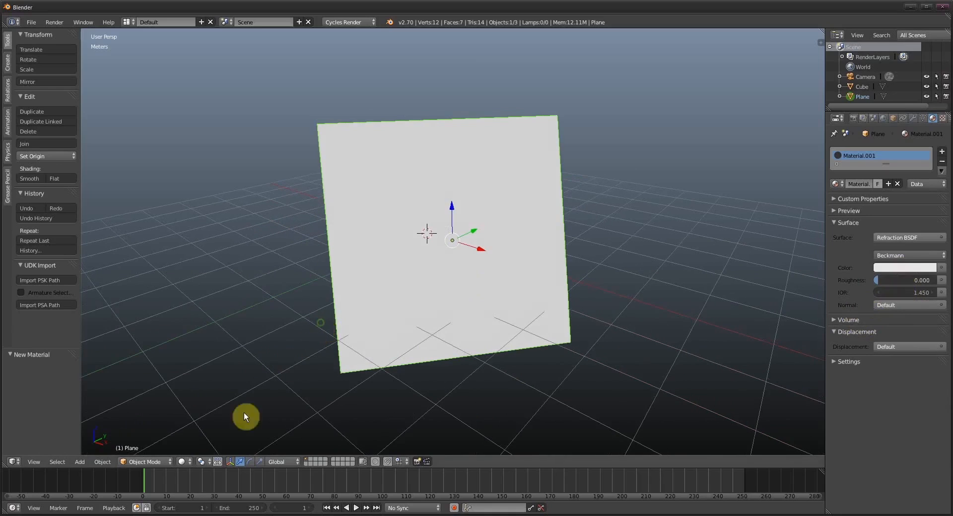
pyautogui.click(182, 462)
pyautogui.click(214, 395)
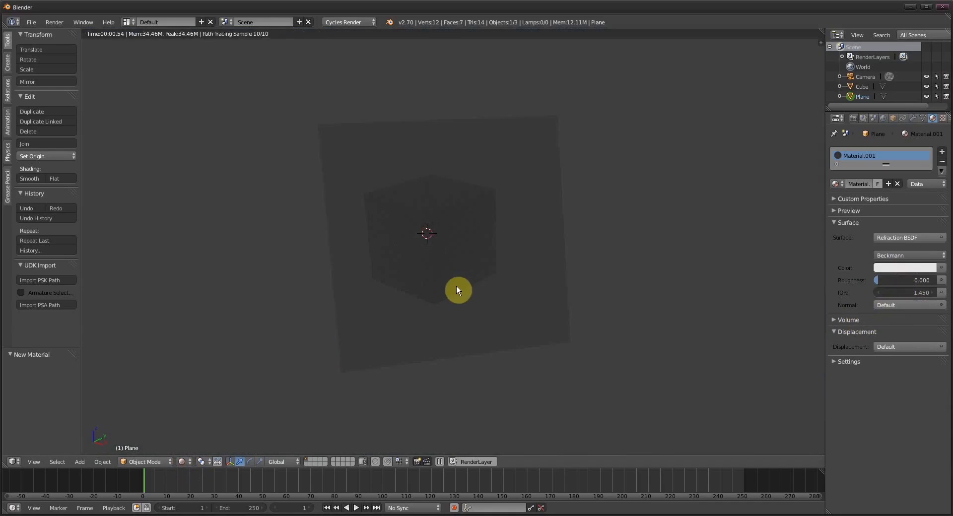
pyautogui.moveTo(442, 301); pyautogui.dragTo(500, 296, button='middle')
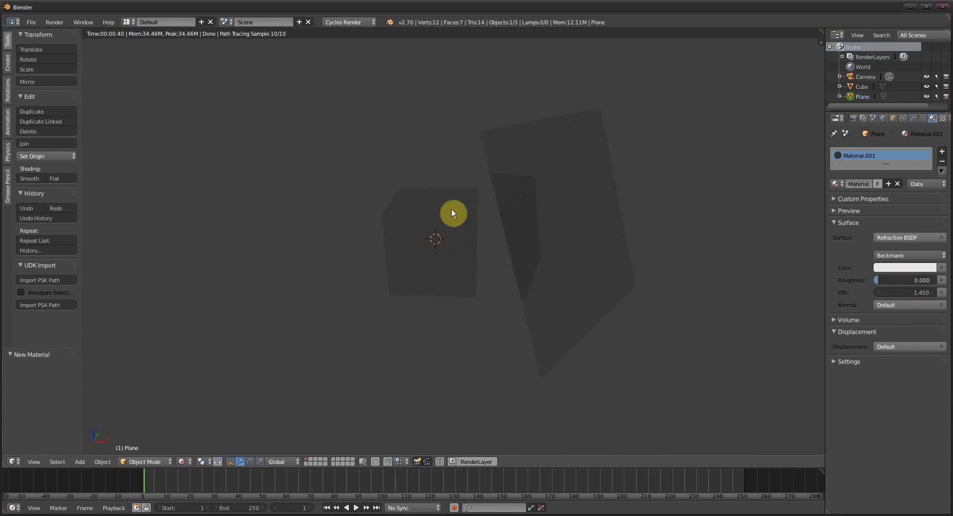
pyautogui.moveTo(451, 214); pyautogui.dragTo(464, 268, button='middle')
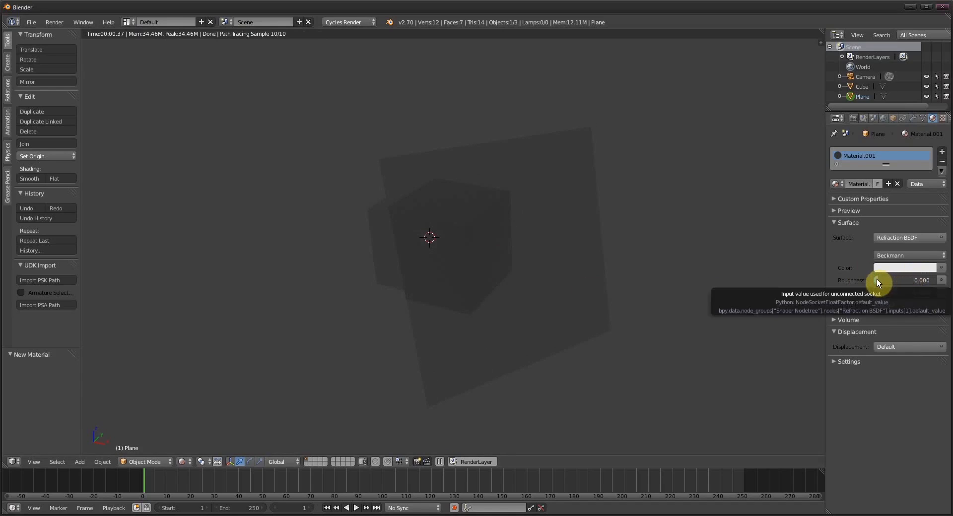
# - Set the plane's refraction roughness to 0.025 and move the plane along its local Z axis until it cuts through the cube's corner
pyautogui.moveTo(877, 279); pyautogui.dragTo(879, 279)
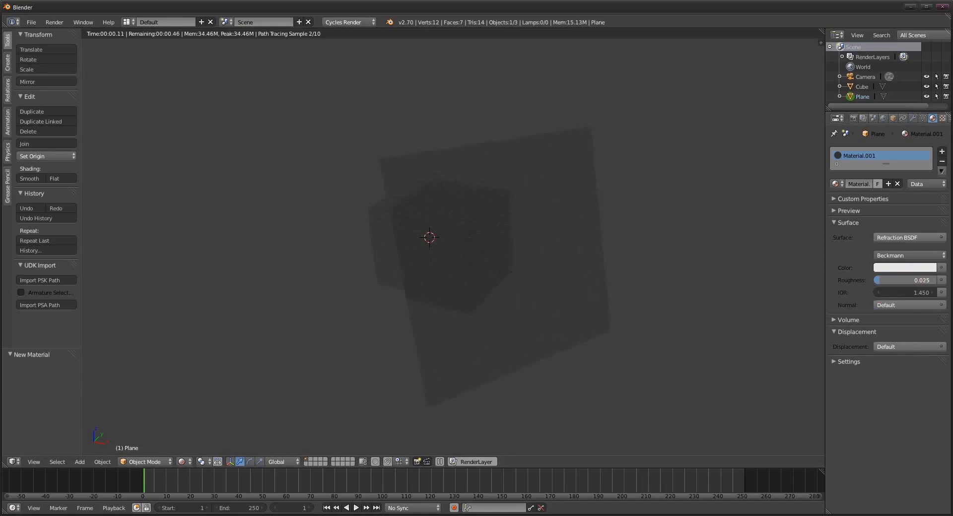
pyautogui.moveTo(678, 332); pyautogui.dragTo(615, 366, button='middle')
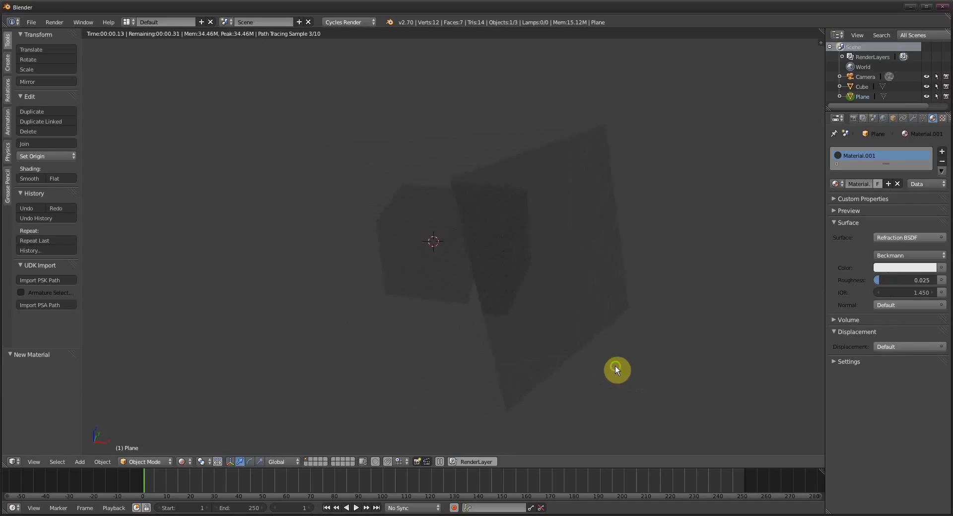
pyautogui.press('g')
pyautogui.press('z')
pyautogui.press('z')
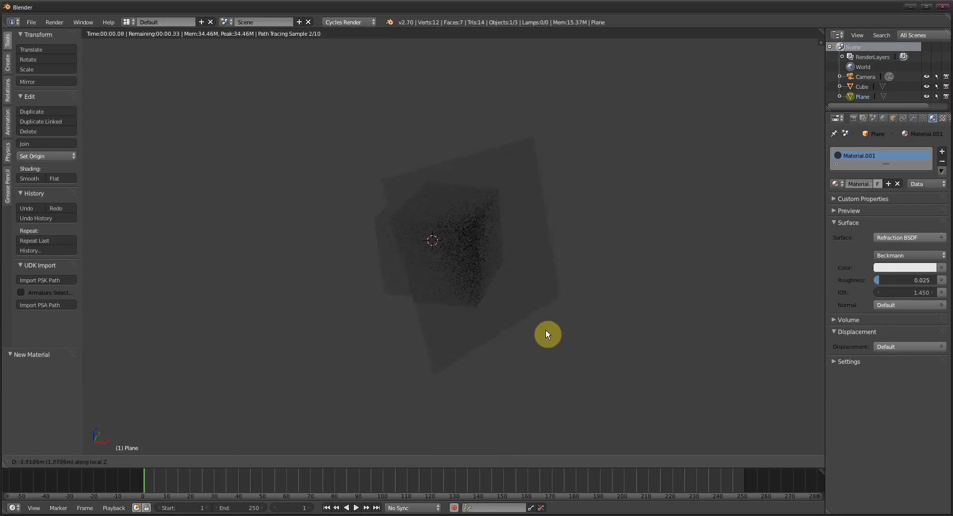
pyautogui.click(526, 320)
pyautogui.moveTo(523, 318); pyautogui.dragTo(448, 323, button='middle')
pyautogui.moveTo(455, 249); pyautogui.dragTo(461, 279, button='middle')
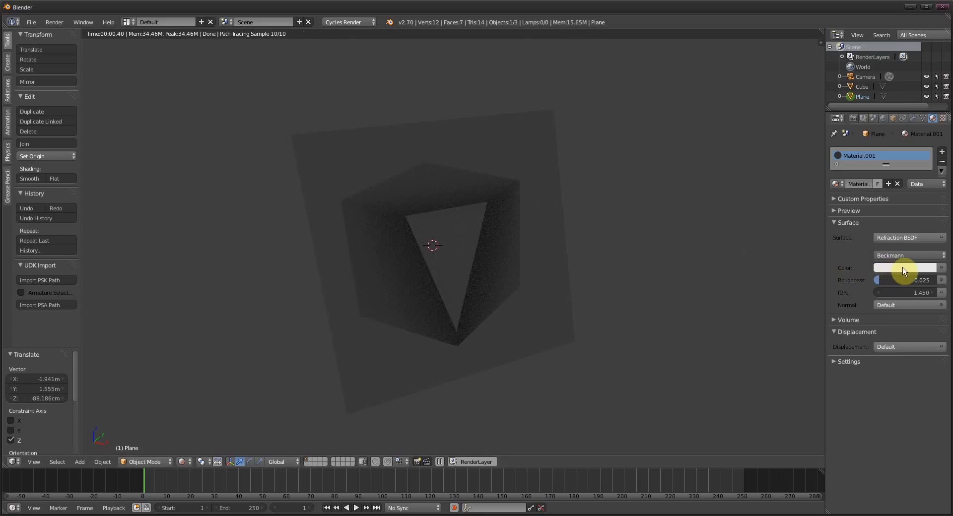
# - Turn off Transmission in the plane's ray visibility settings
pyautogui.click(892, 118)
pyautogui.click(851, 504)
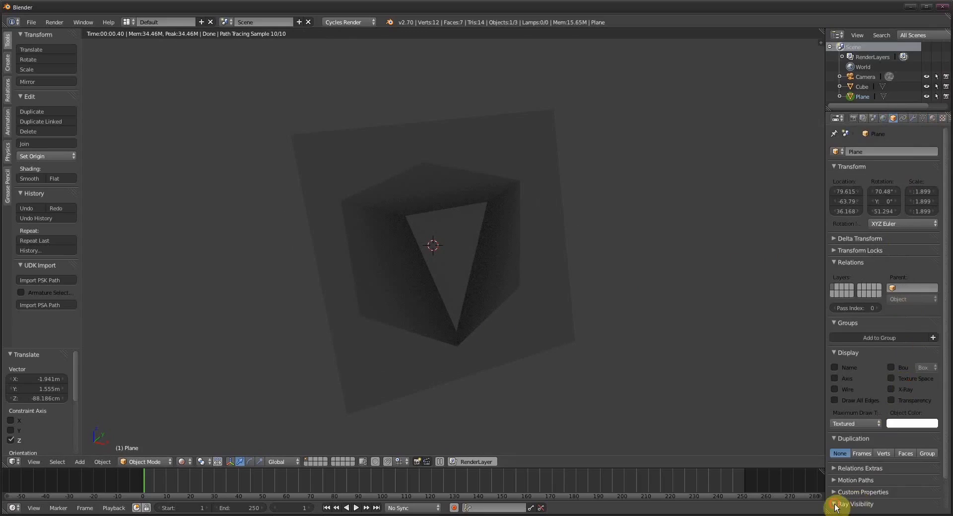
pyautogui.scroll(-2, 864, 481)
pyautogui.click(891, 481)
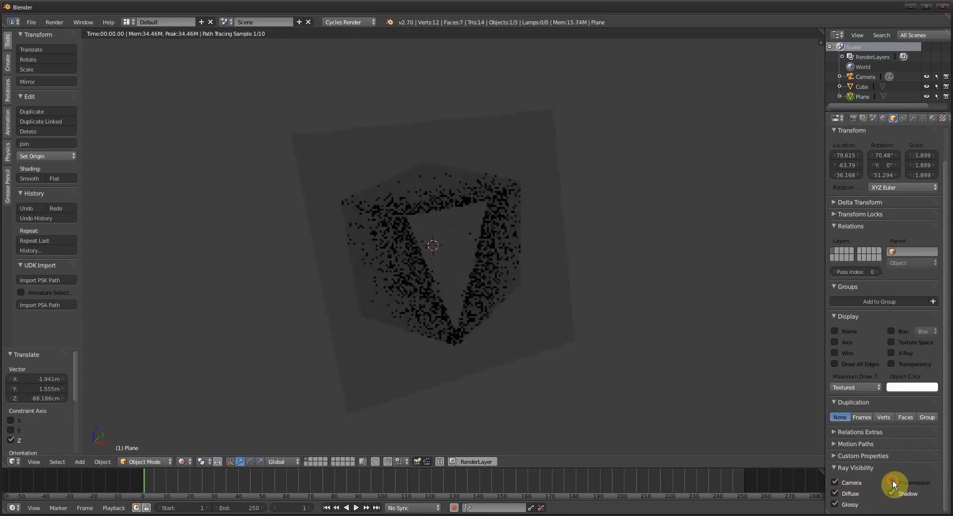
# - Turn off Shadow, Diffuse and Glossy in the plane's ray visibility settings, keeping only Camera enabled
pyautogui.click(891, 493)
pyautogui.click(835, 493)
pyautogui.click(837, 505)
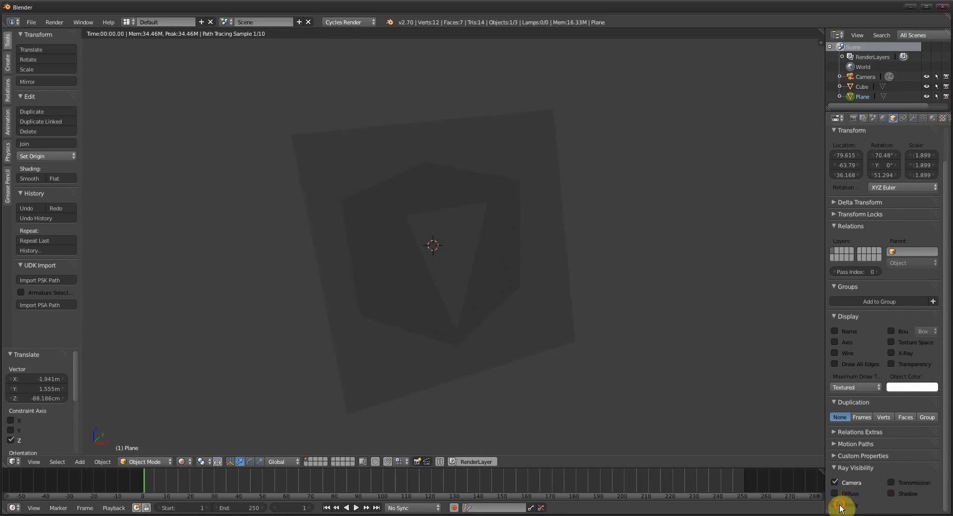
pyautogui.moveTo(694, 377); pyautogui.dragTo(669, 351, button='middle')
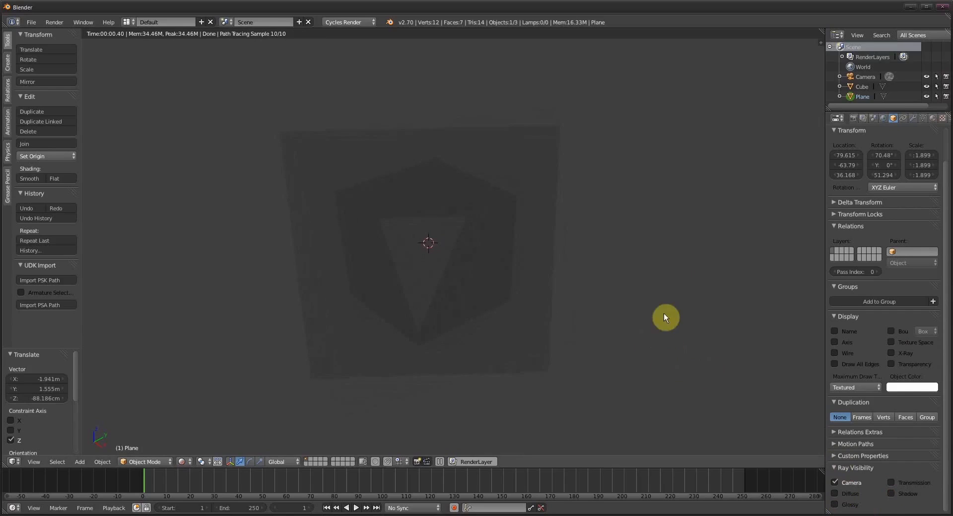
pyautogui.moveTo(666, 317); pyautogui.dragTo(643, 273, button='middle')
# - Set the plane's refraction roughness to 0.067 and brighten its color to pure white so the plane blends into the background
pyautogui.click(932, 119)
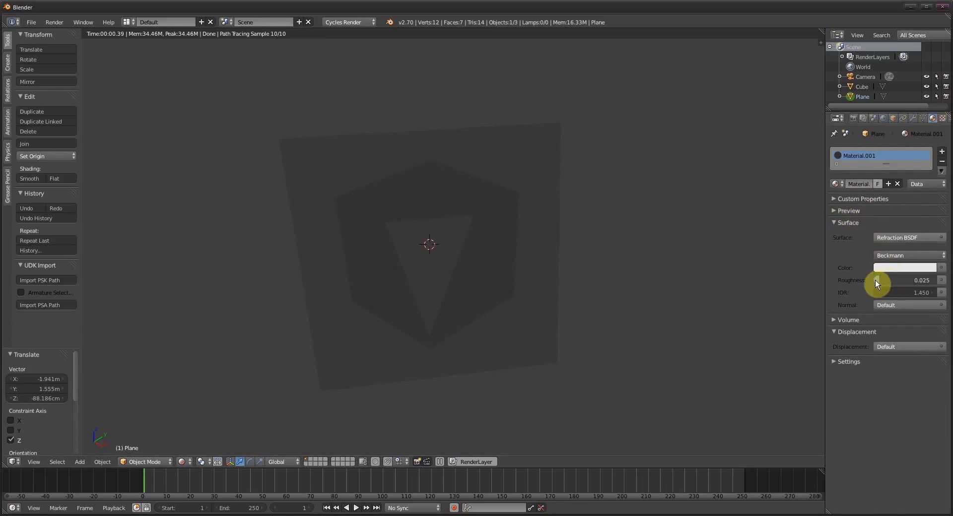
pyautogui.moveTo(880, 282); pyautogui.dragTo(883, 281)
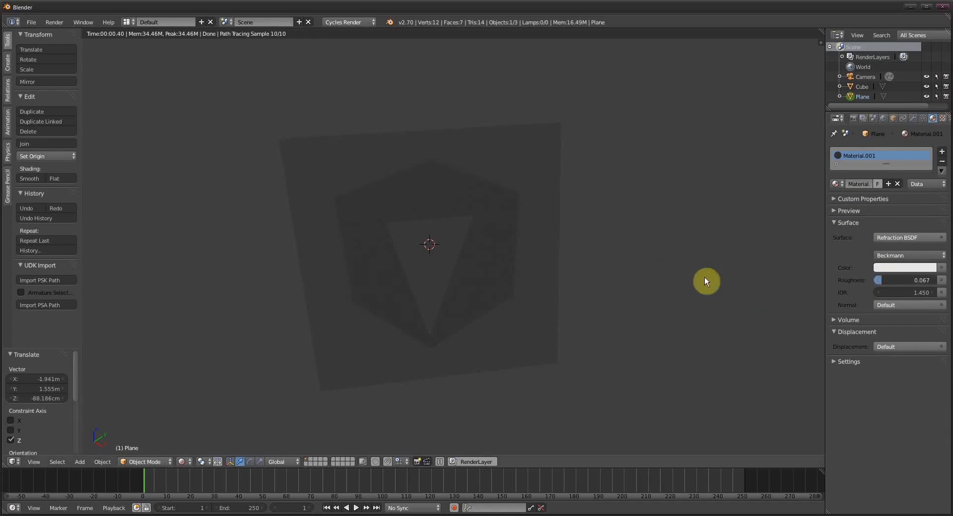
pyautogui.click(916, 268)
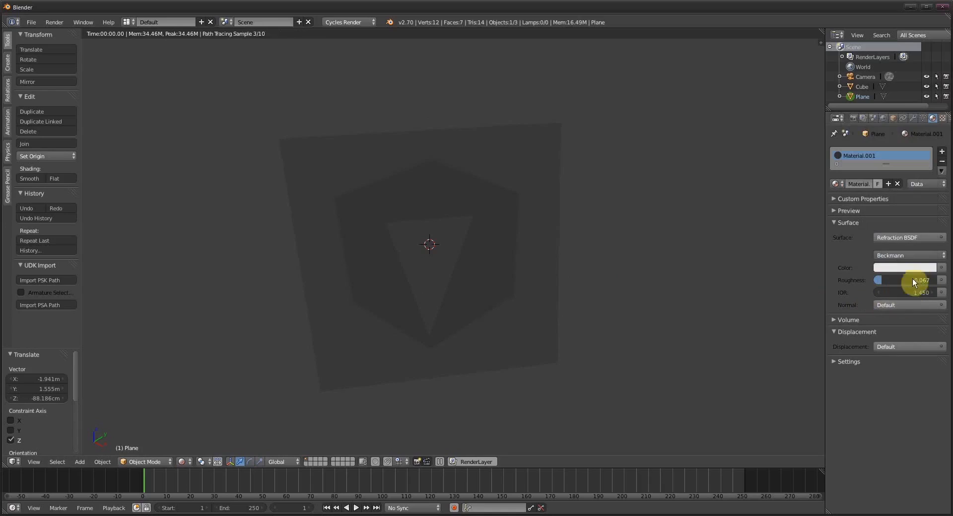
pyautogui.click(904, 266)
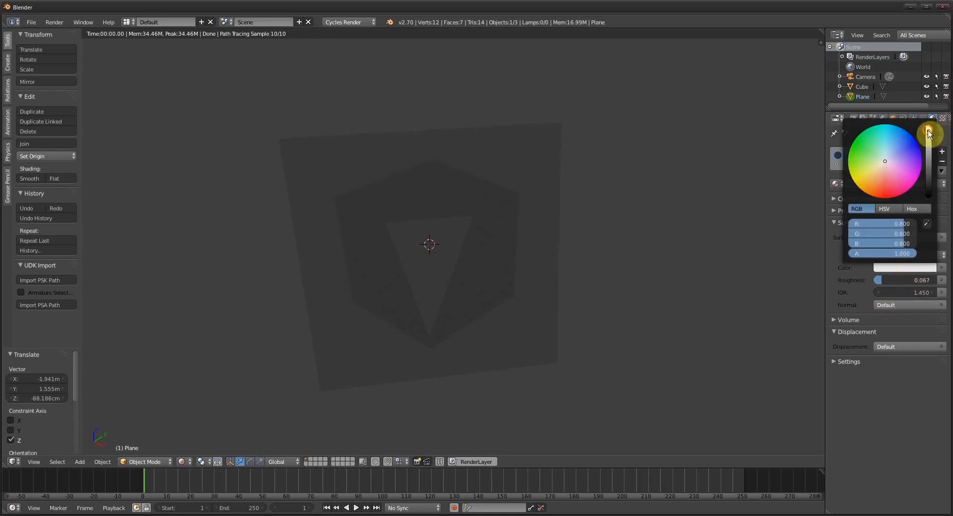
pyautogui.moveTo(928, 132); pyautogui.dragTo(929, 125)
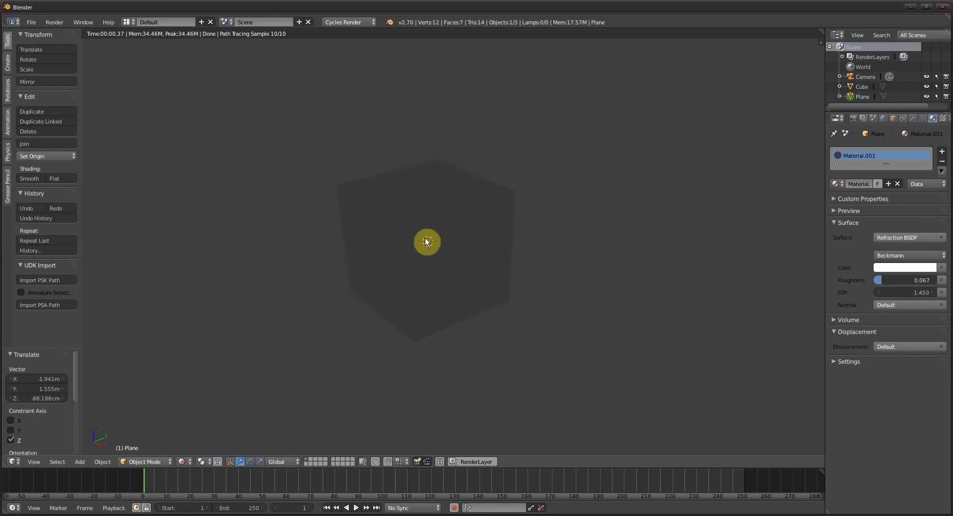
pyautogui.moveTo(443, 301); pyautogui.dragTo(433, 254, button='middle')
pyautogui.click(912, 237)
pyautogui.moveTo(595, 286); pyautogui.dragTo(516, 305, button='middle')
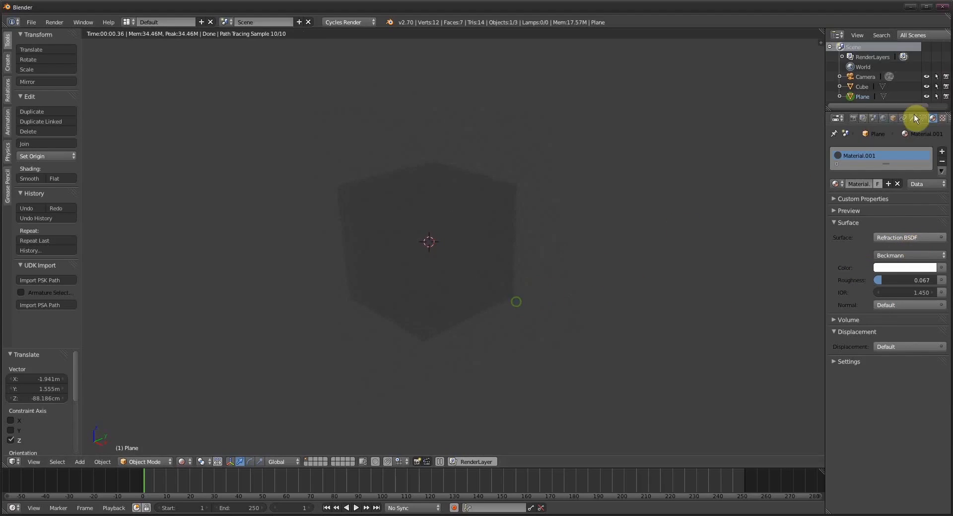
# - Assign a Gradient Texture to the world background color and set its gradient type to Radial
pyautogui.click(881, 119)
pyautogui.click(877, 203)
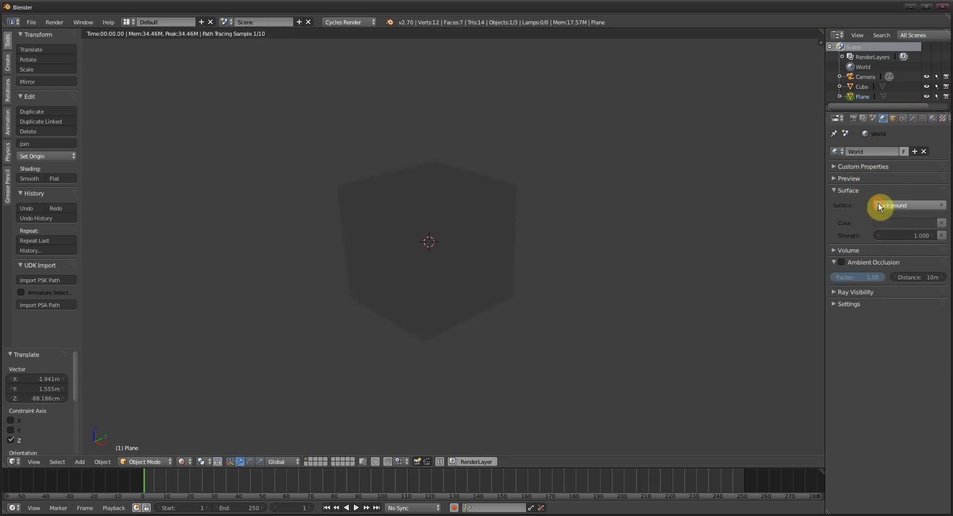
pyautogui.click(942, 224)
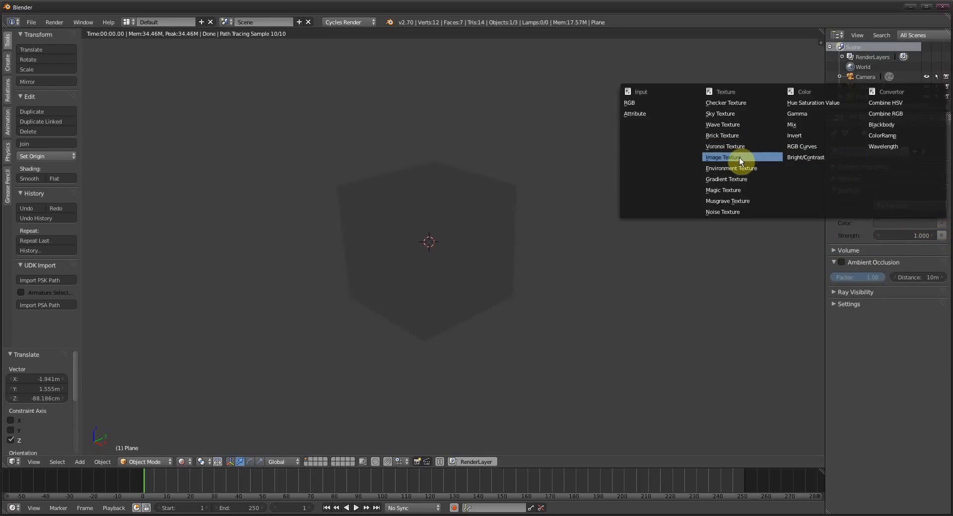
pyautogui.click(732, 180)
pyautogui.click(925, 237)
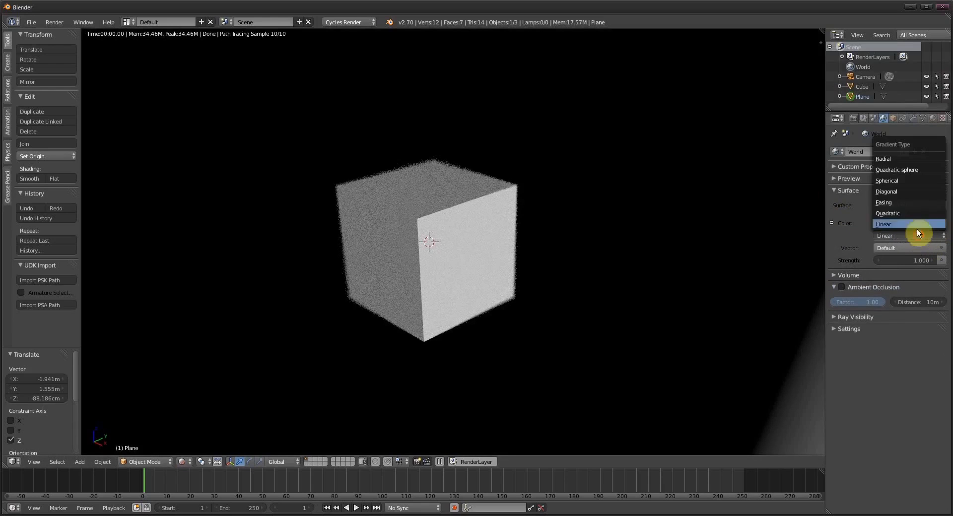
pyautogui.click(892, 156)
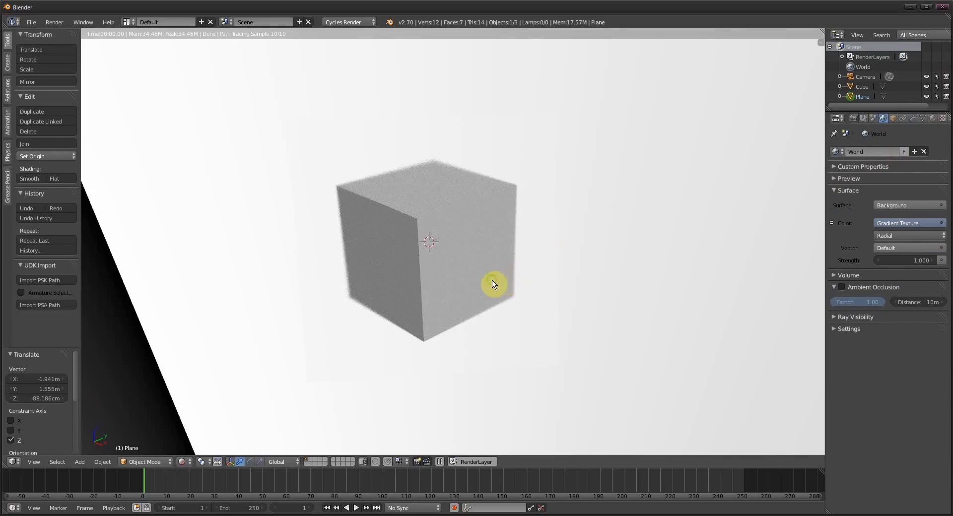
# - Compare the plane and cube in Solid and Rendered viewport shading against the gradient background
pyautogui.moveTo(493, 283); pyautogui.dragTo(312, 196, button='middle')
pyautogui.moveTo(409, 273)
pyautogui.mouseDown(button='middle')
pyautogui.moveTo(457, 270)
pyautogui.moveTo(416, 258)
pyautogui.moveTo(407, 236)
pyautogui.moveTo(454, 245)
pyautogui.moveTo(393, 403)
pyautogui.mouseUp(button='middle')
pyautogui.press('z')
pyautogui.press('z')
pyautogui.click(182, 461)
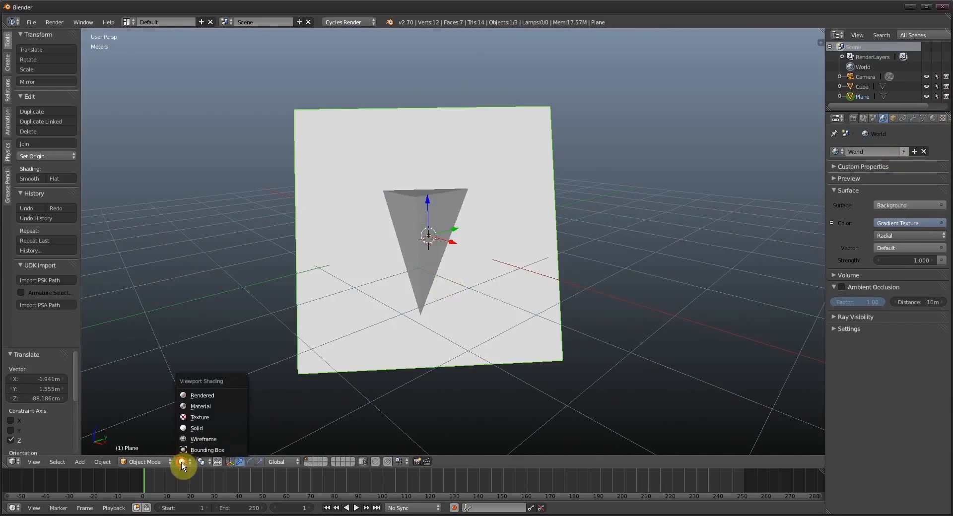
pyautogui.click(191, 396)
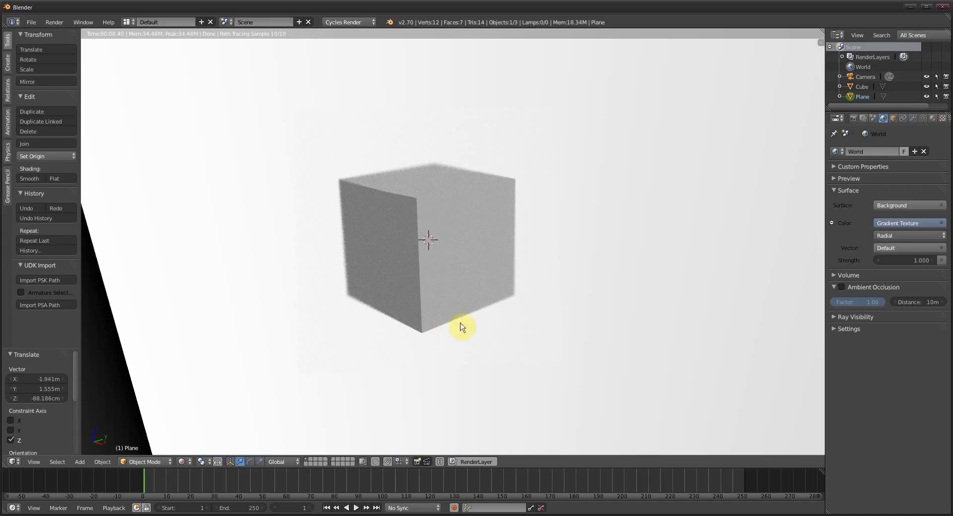
# - Move the plane along its local Z axis deeper into the cube
pyautogui.moveTo(524, 314); pyautogui.dragTo(522, 322, button='middle')
pyautogui.press('g')
pyautogui.press('z')
pyautogui.press('z')
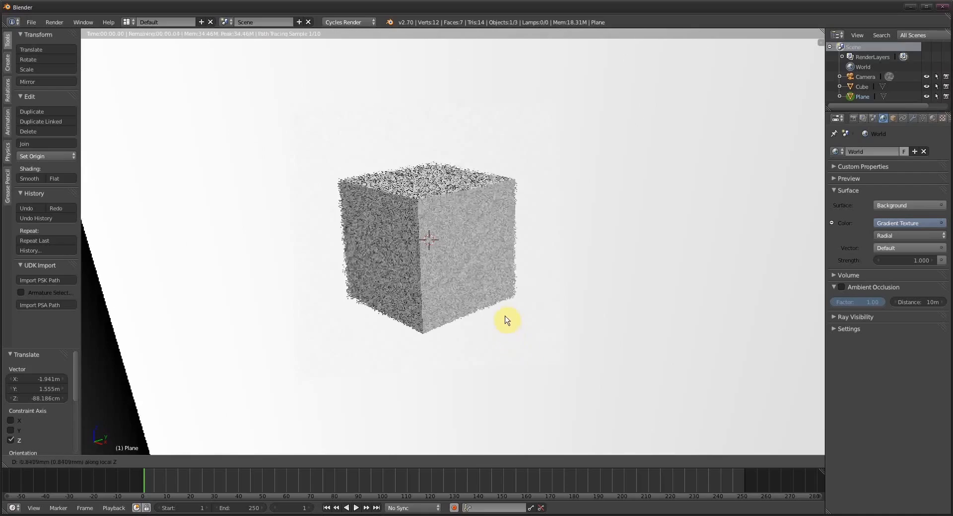
pyautogui.click(498, 288)
# - Inspect the plane's intersection with the cube in Wireframe and Solid shading from several angles, and return to Rendered shading
pyautogui.press('z')
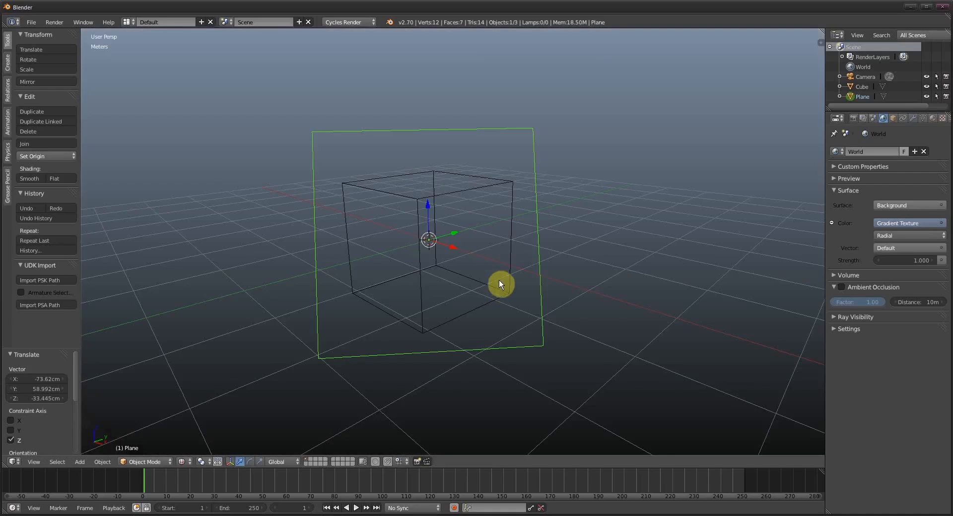
pyautogui.moveTo(504, 283)
pyautogui.mouseDown(button='middle')
pyautogui.moveTo(394, 275)
pyautogui.moveTo(342, 291)
pyautogui.mouseUp(button='middle')
pyautogui.press('z')
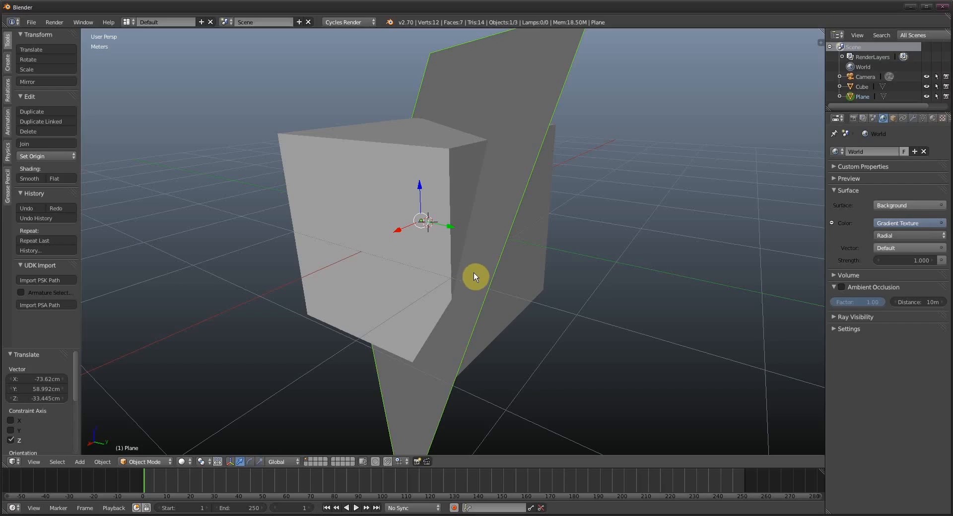
pyautogui.moveTo(474, 273); pyautogui.dragTo(249, 371, button='middle')
pyautogui.click(181, 462)
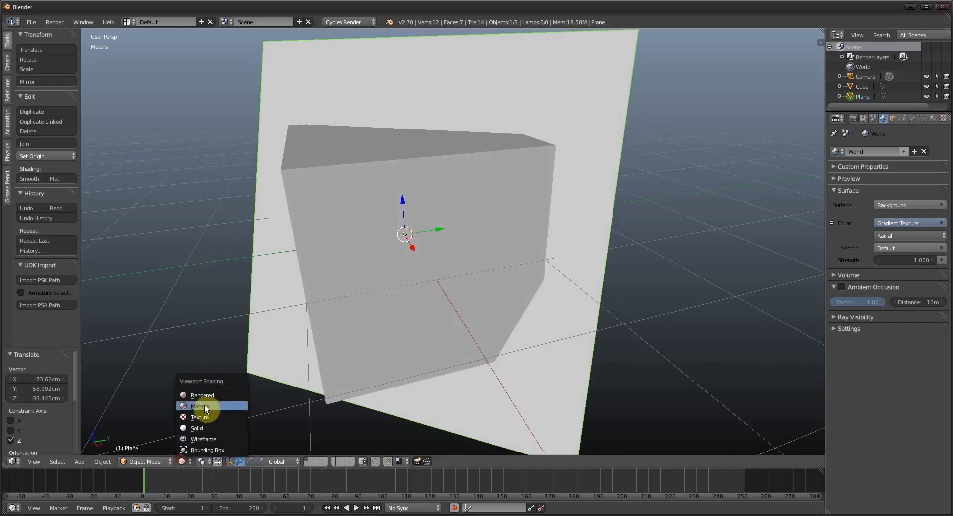
pyautogui.click(198, 395)
pyautogui.moveTo(361, 302)
pyautogui.mouseDown(button='middle')
pyautogui.moveTo(339, 281)
pyautogui.moveTo(350, 299)
pyautogui.moveTo(356, 294)
pyautogui.mouseUp(button='middle')
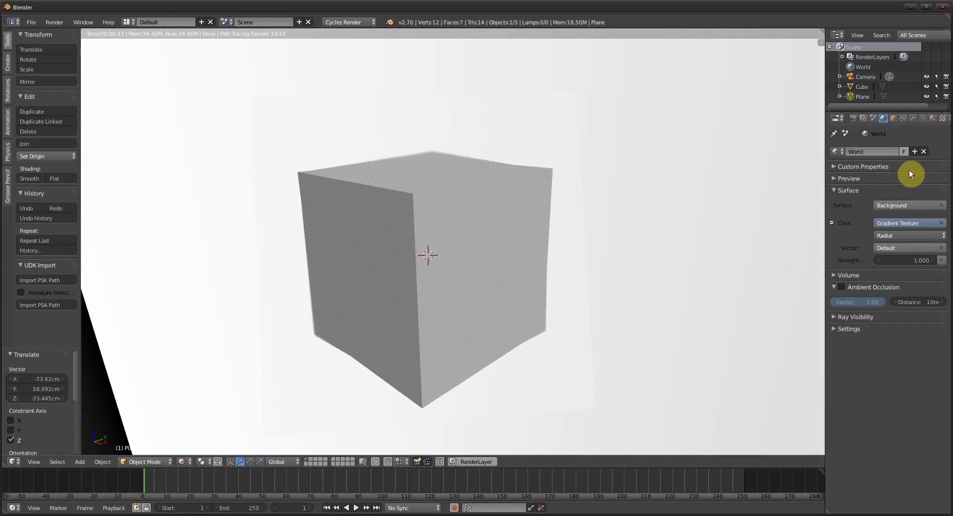
# - Set the plane's refraction roughness to 0.185 and move the plane along its local Z axis toward the cube's near corner
pyautogui.click(931, 119)
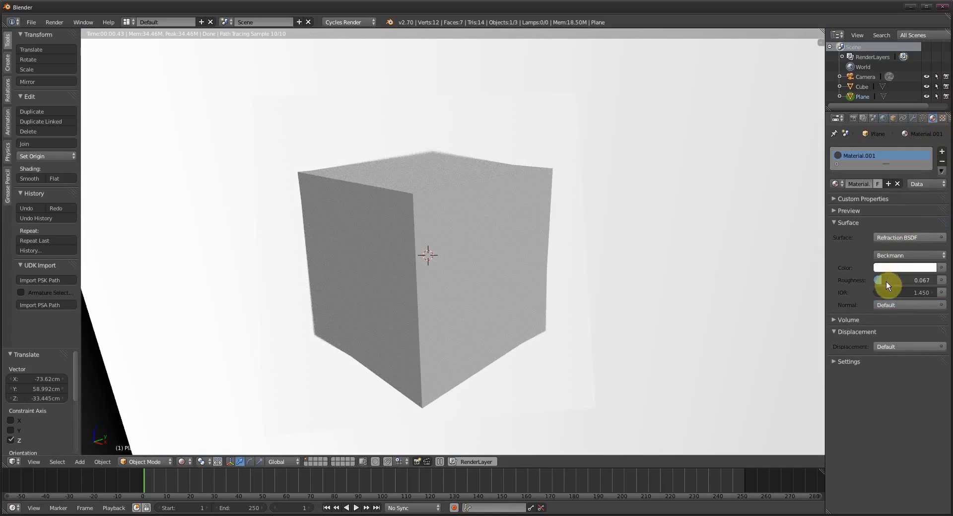
pyautogui.moveTo(887, 280); pyautogui.dragTo(518, 240)
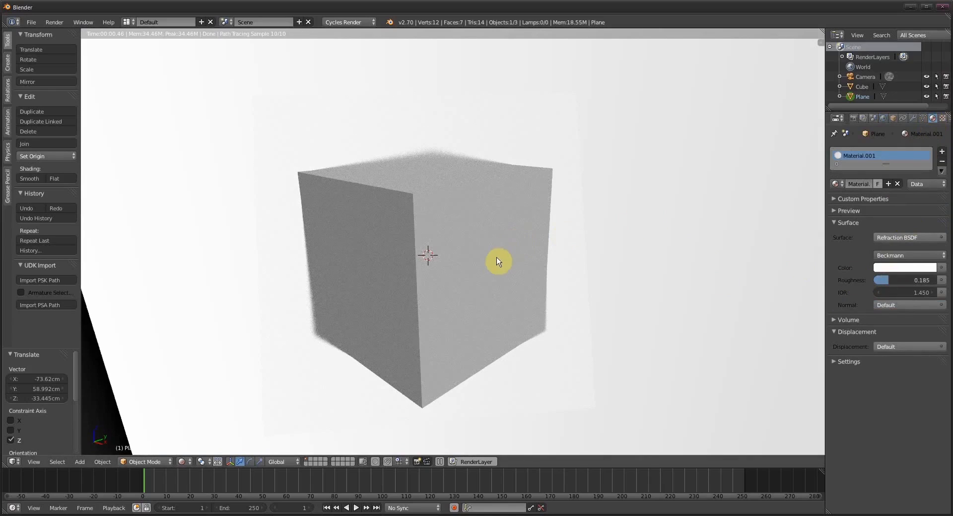
pyautogui.press('z')
pyautogui.press('z')
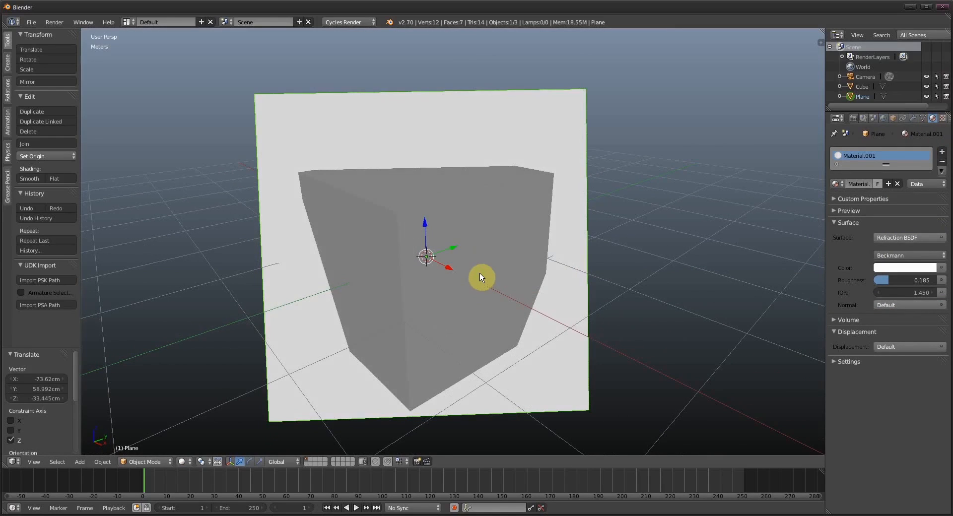
pyautogui.press('g')
pyautogui.press('z')
pyautogui.press('z')
pyautogui.click(515, 316)
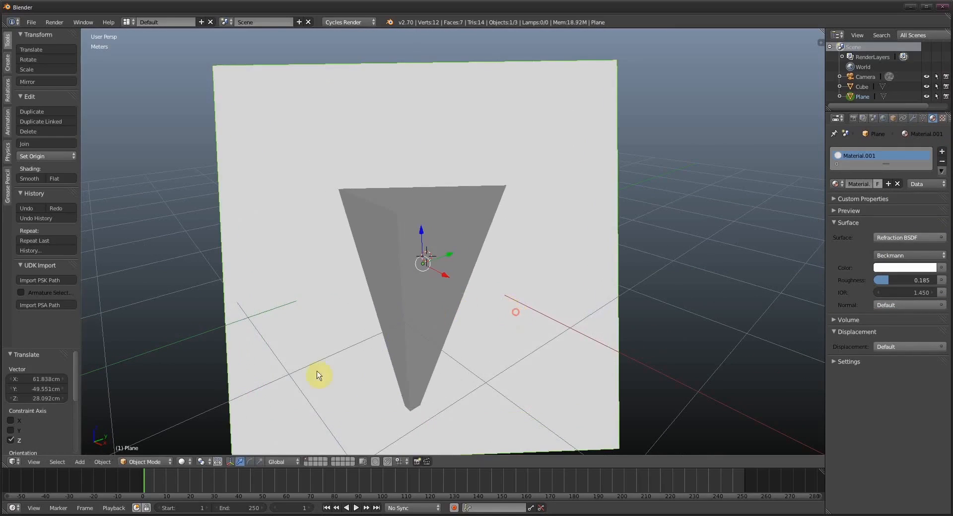
# - Switch the viewport to Rendered shading and examine the blur on the cube's rear edges
pyautogui.click(181, 461)
pyautogui.click(204, 396)
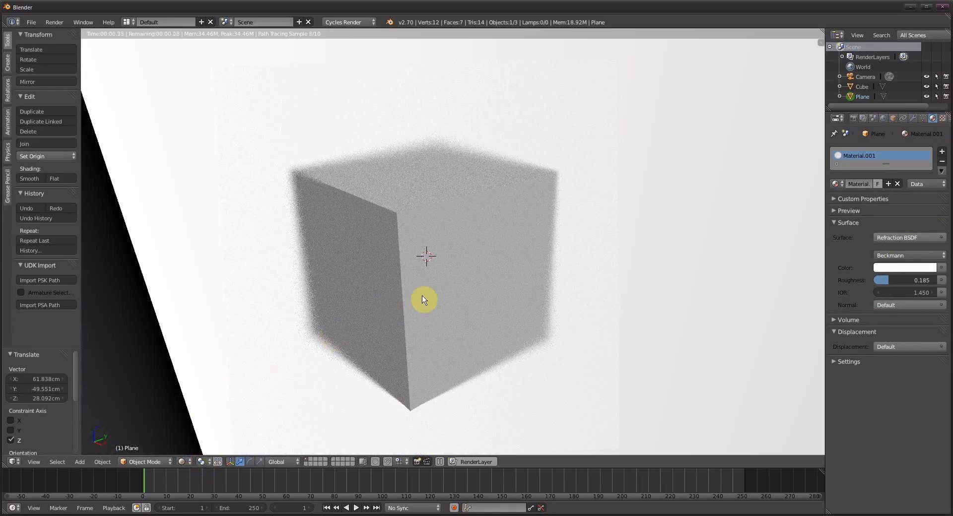
pyautogui.moveTo(419, 292); pyautogui.dragTo(415, 287, button='middle')
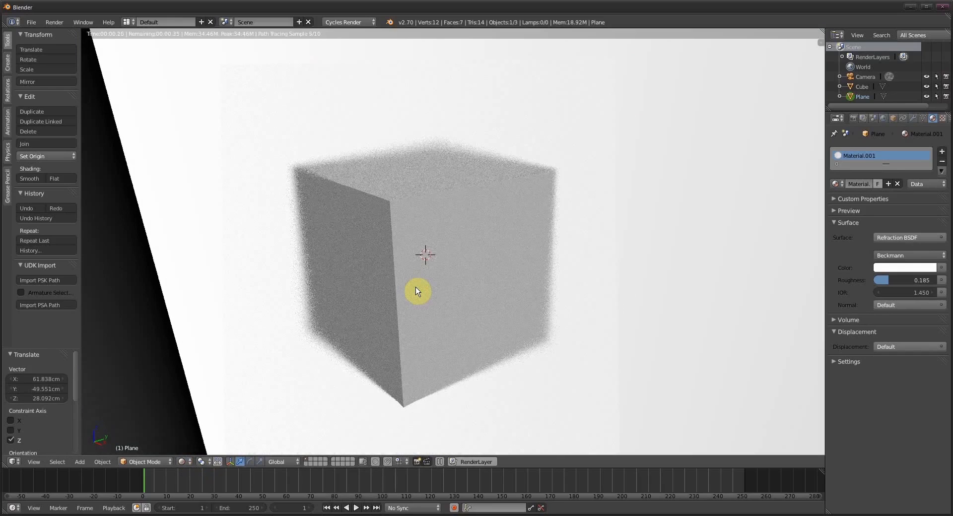
# - Frame the cube and plane in the camera view using fly navigation, and render the image
pyautogui.press('z')
pyautogui.press('z')
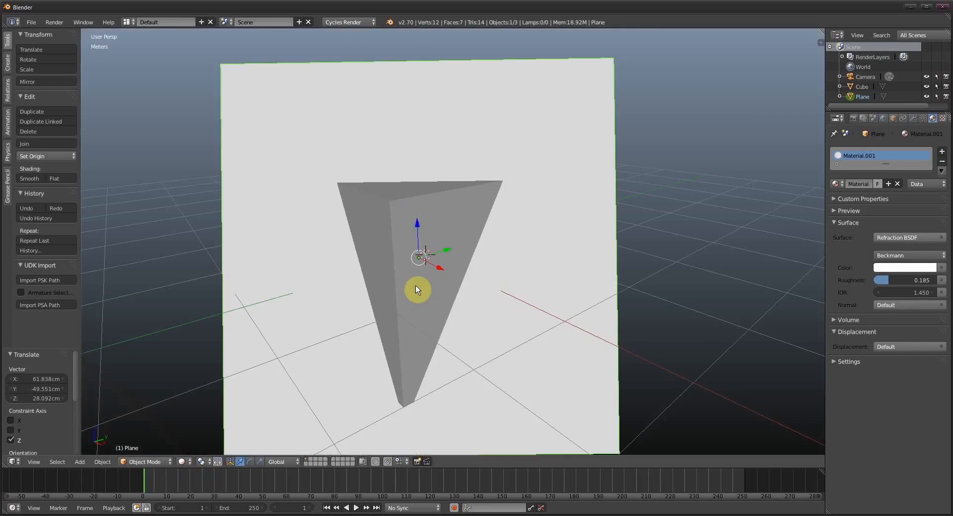
pyautogui.scroll(-4, 415, 285)
pyautogui.scroll(-3, 415, 285)
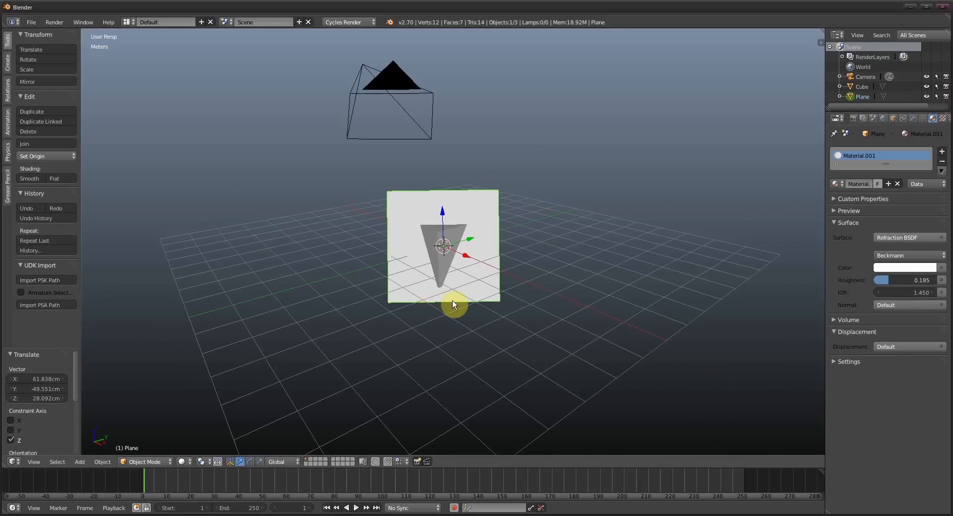
pyautogui.press('KP_0')
pyautogui.hotkey('shift', 'f')
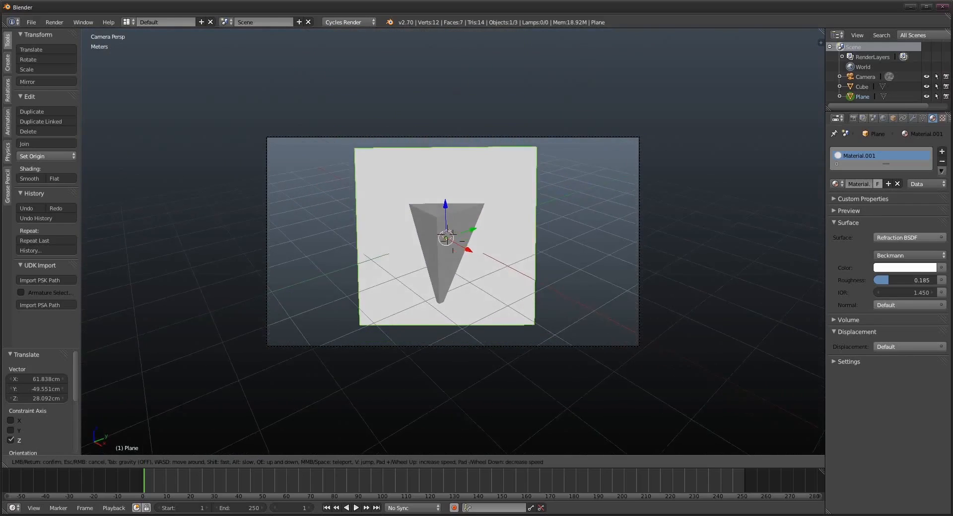
pyautogui.click(452, 241)
pyautogui.press('F12')
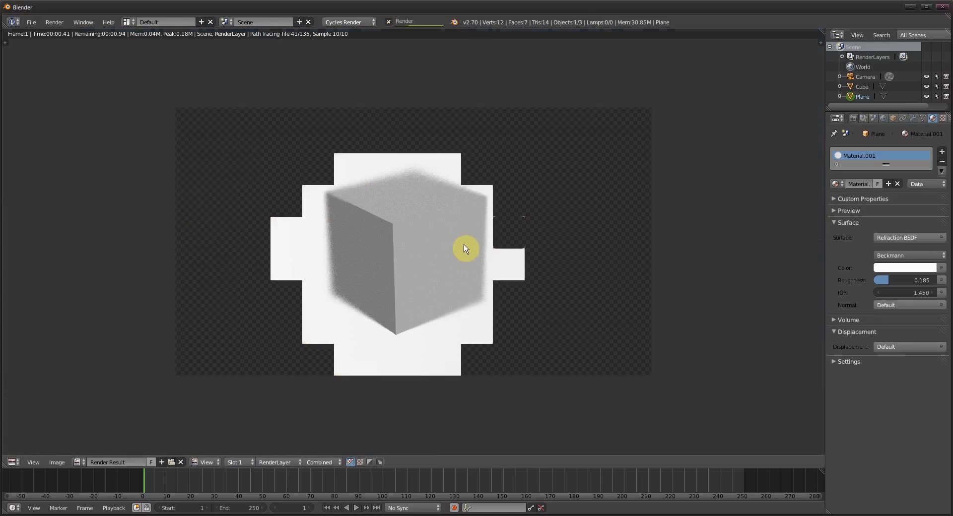
# - Set the render samples to 100, render the image again and return to the 3D view
pyautogui.click(853, 118)
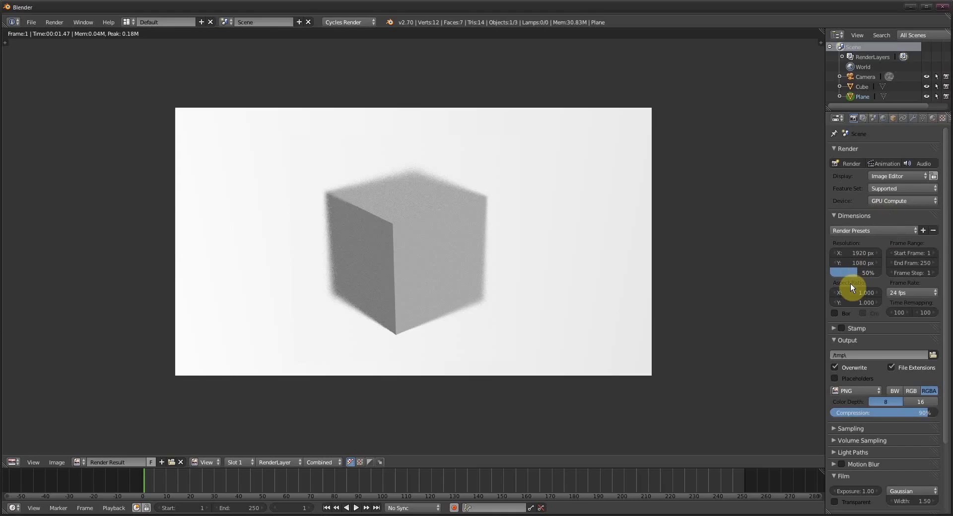
pyautogui.click(841, 430)
pyautogui.scroll(-1, 835, 427)
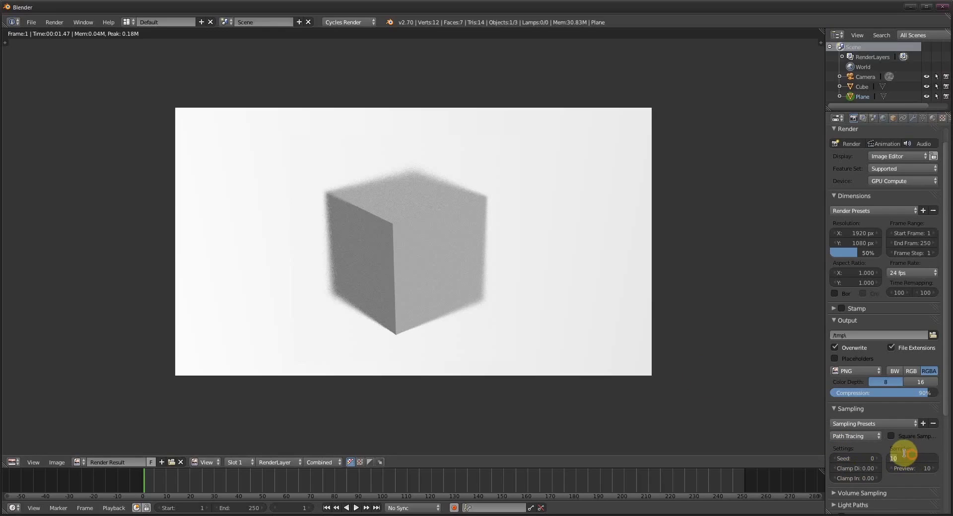
pyautogui.write('00')
pyautogui.press('F12')
pyautogui.press('Escape')
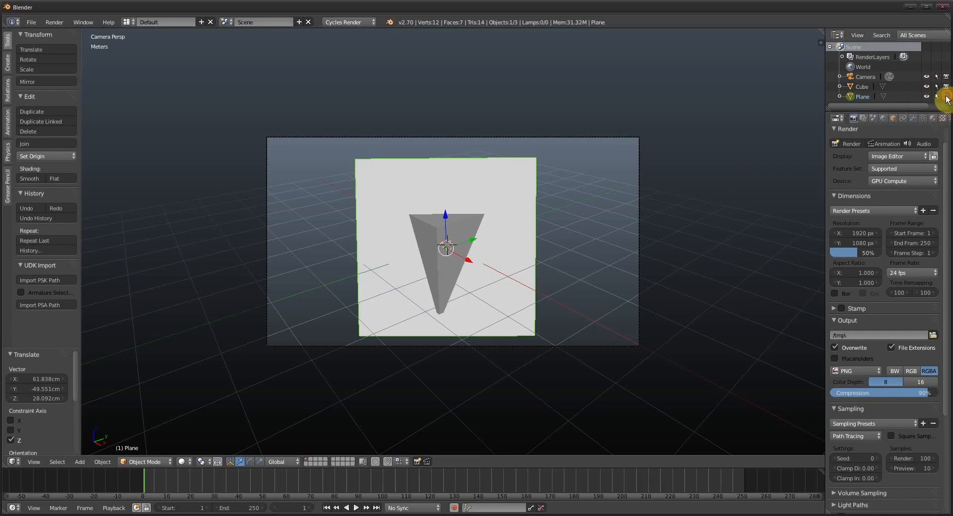
# - Hide the plane in the viewport and in renders, then select the camera and open its camera settings
pyautogui.click(925, 96)
pyautogui.rightClick(639, 218)
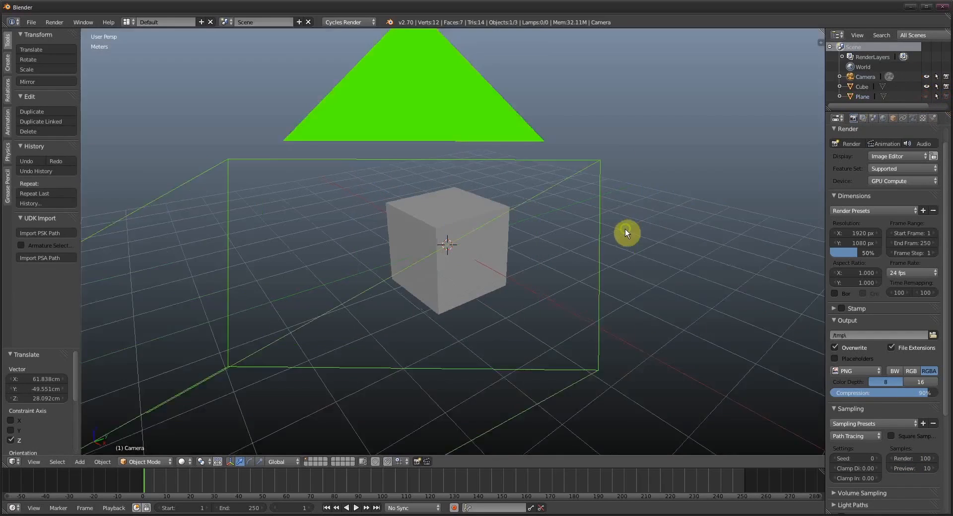
pyautogui.moveTo(624, 229); pyautogui.dragTo(650, 213, button='middle')
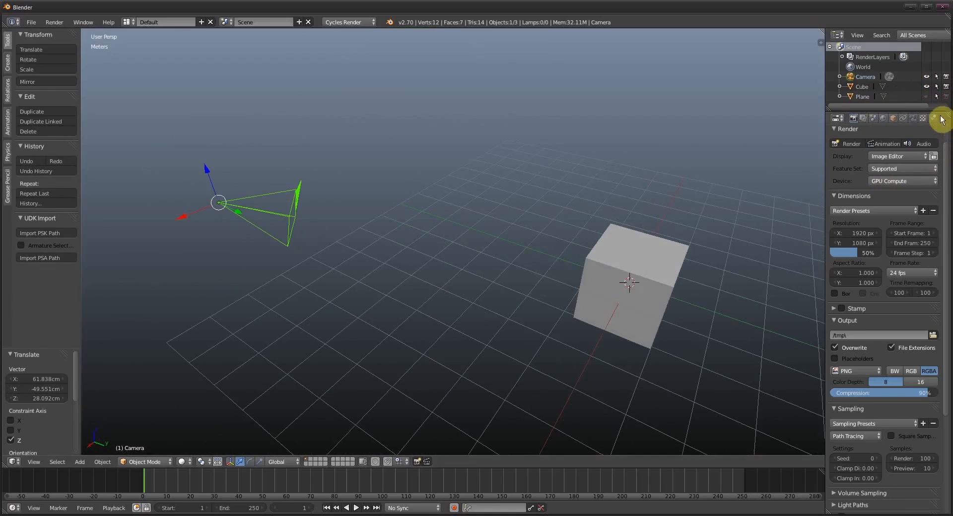
pyautogui.click(912, 117)
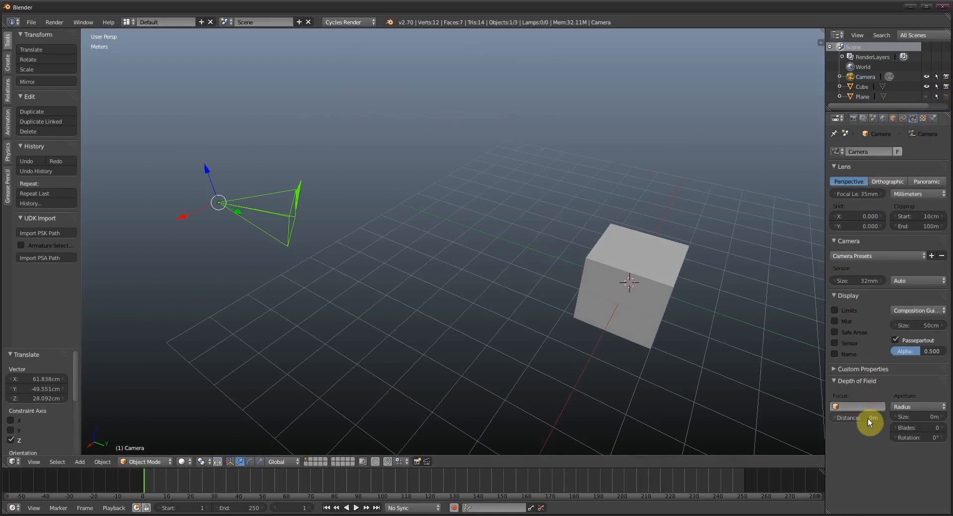
# - Show the camera's limits, set its depth of field distance to 9 m and view the scene in wireframe to check the focus point
pyautogui.click(838, 308)
pyautogui.moveTo(858, 418); pyautogui.dragTo(867, 418)
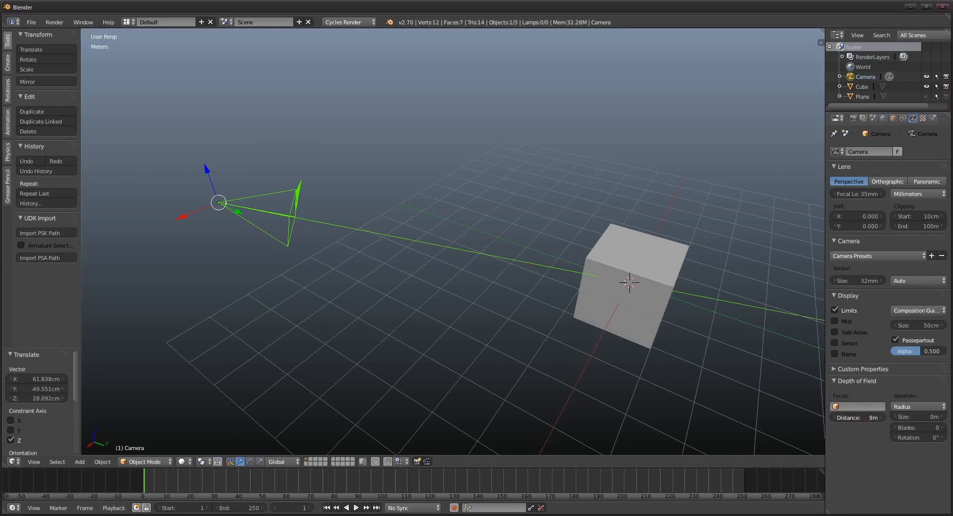
pyautogui.press('z')
pyautogui.moveTo(701, 386)
pyautogui.mouseDown(button='middle')
pyautogui.moveTo(638, 335)
pyautogui.moveTo(613, 332)
pyautogui.mouseUp(button='middle')
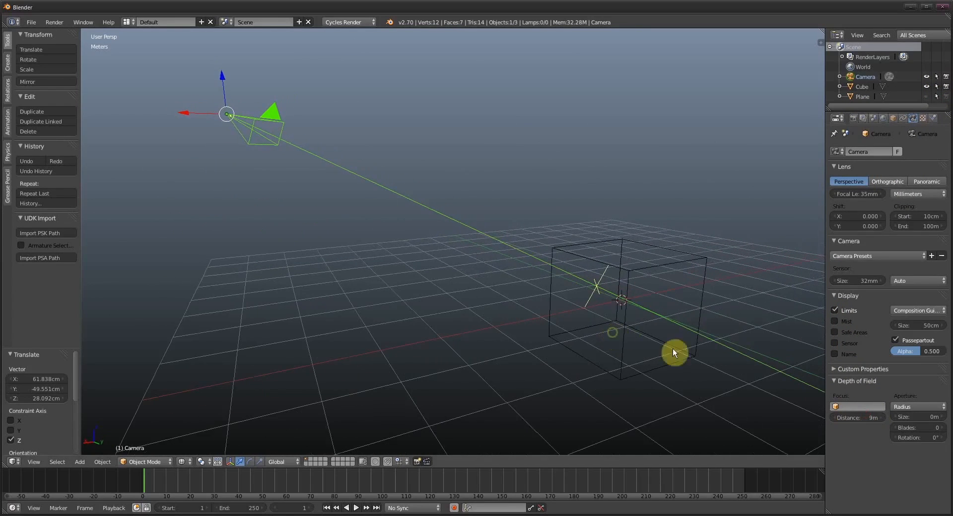
pyautogui.moveTo(674, 353); pyautogui.dragTo(881, 411, button='middle')
# - Change the camera's aperture type to F/stop and set its number to 0.5
pyautogui.click(926, 407)
pyautogui.click(915, 386)
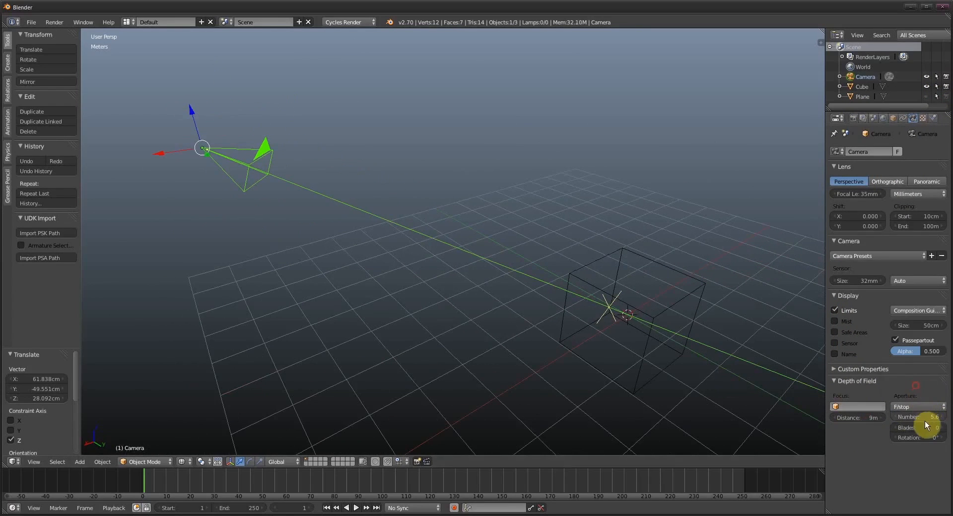
pyautogui.click(924, 419)
pyautogui.write('0.5')
pyautogui.press('Return')
# - Look through the camera in Rendered shading and check the depth of field on the cube
pyautogui.press('KP_0')
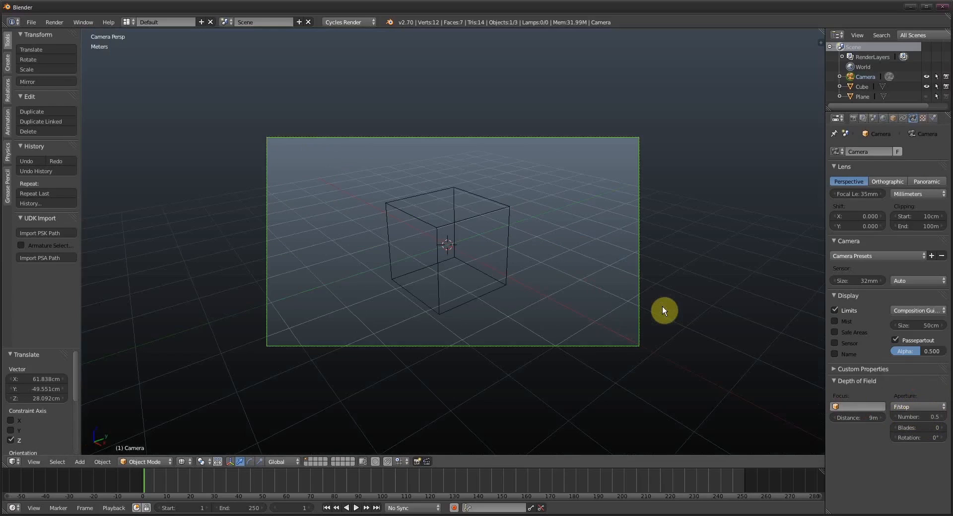
pyautogui.click(181, 462)
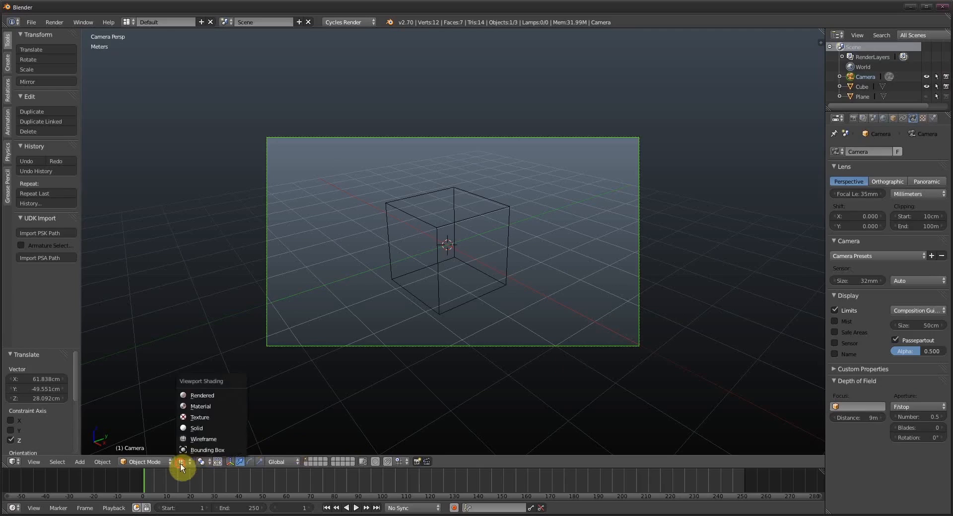
pyautogui.click(191, 392)
pyautogui.scroll(2, 472, 336)
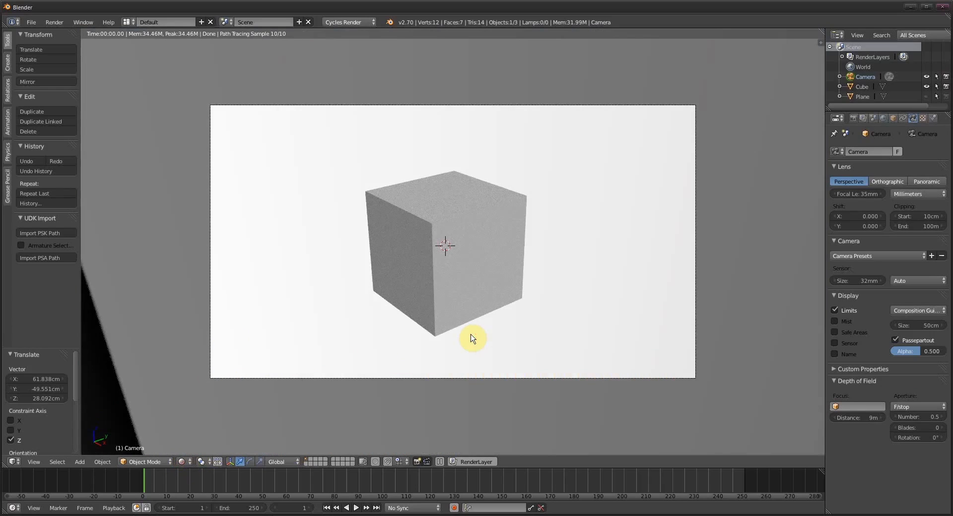
# - Set the camera's focal length to 60 mm and its aperture F/stop number to 0.1
pyautogui.click(861, 194)
pyautogui.moveTo(861, 194); pyautogui.dragTo(886, 194)
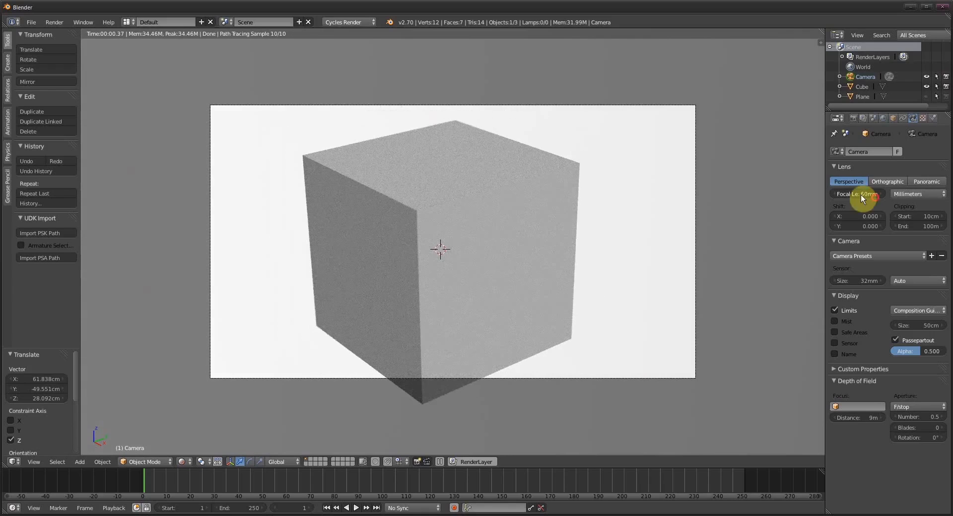
pyautogui.click(922, 415)
pyautogui.write('0.1')
pyautogui.press('Return')
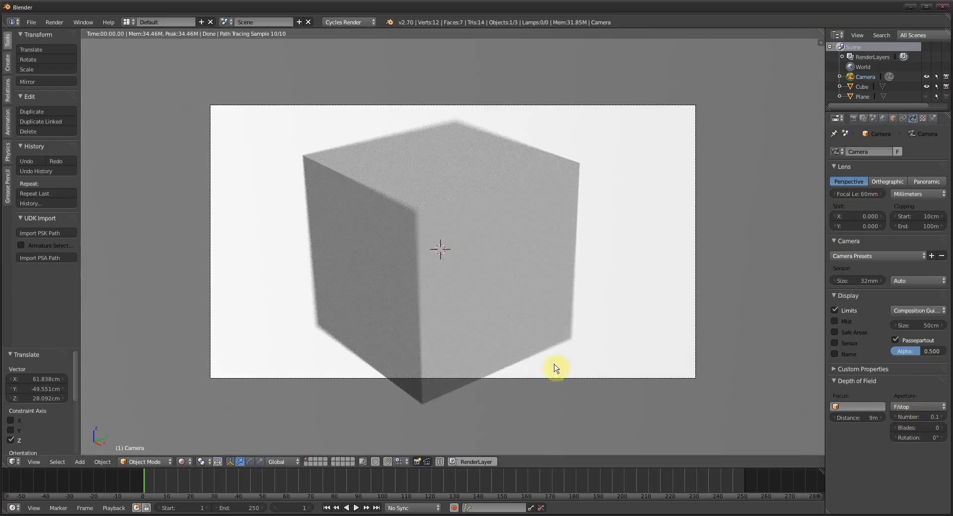
# - Return the viewport to wireframe and set the depth of field distance to 8.5 m, checking the focus point against the cube
pyautogui.moveTo(396, 304); pyautogui.dragTo(462, 280, button='middle')
pyautogui.hotkey('shift', 'z')
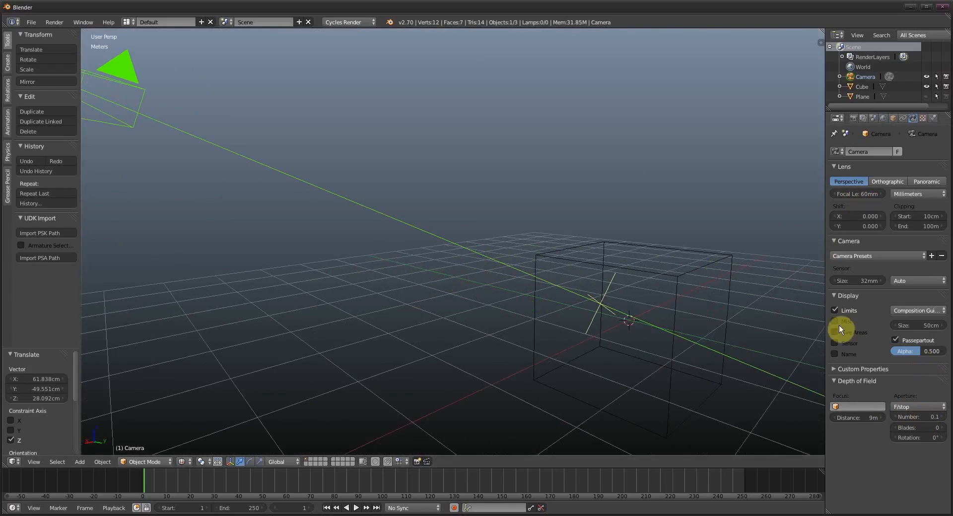
pyautogui.click(835, 418)
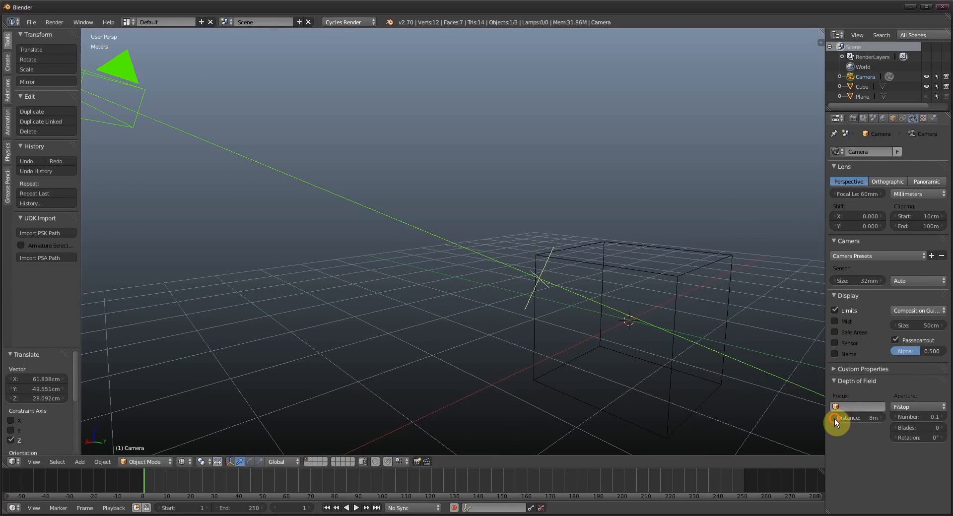
pyautogui.click(862, 416)
pyautogui.write('.5')
pyautogui.press('Return')
pyautogui.moveTo(620, 294); pyautogui.dragTo(568, 277, button='middle')
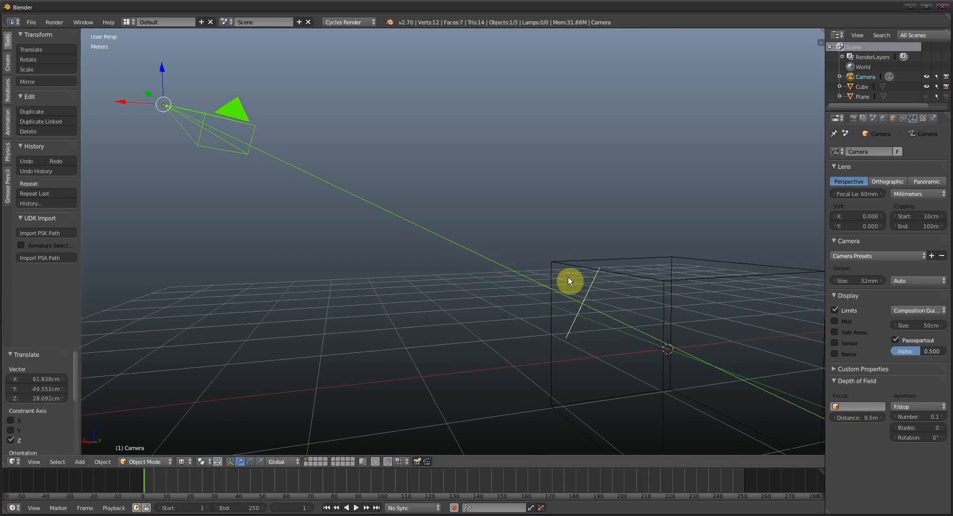
# - Render the image from the camera view and examine the depth of field blur on the cube's edges
pyautogui.press('KP_0')
pyautogui.press('F12')
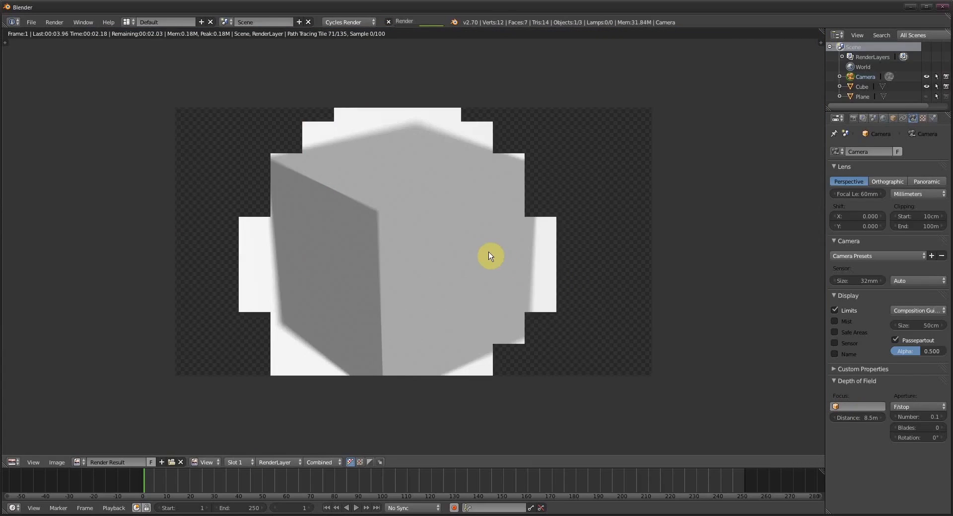
pyautogui.scroll(3, 486, 256)
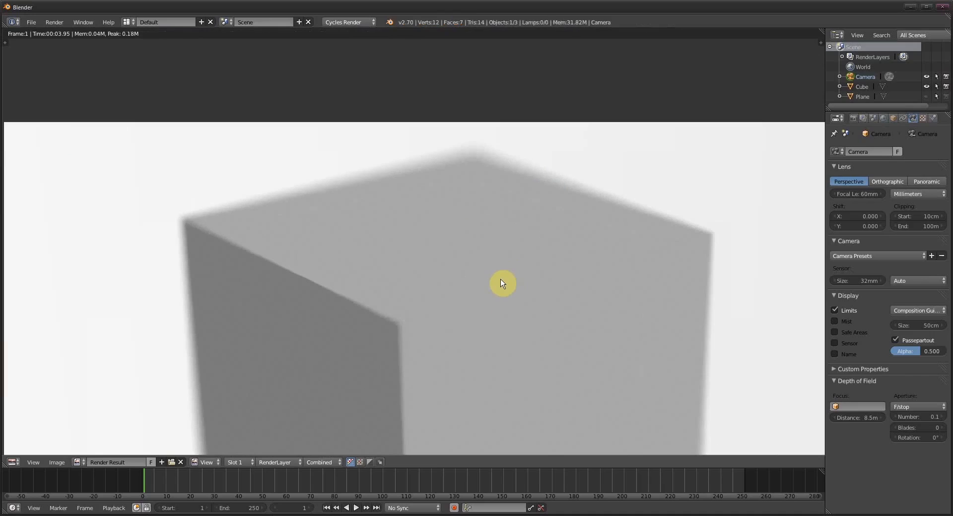
pyautogui.moveTo(487, 211); pyautogui.dragTo(551, 117, button='middle')
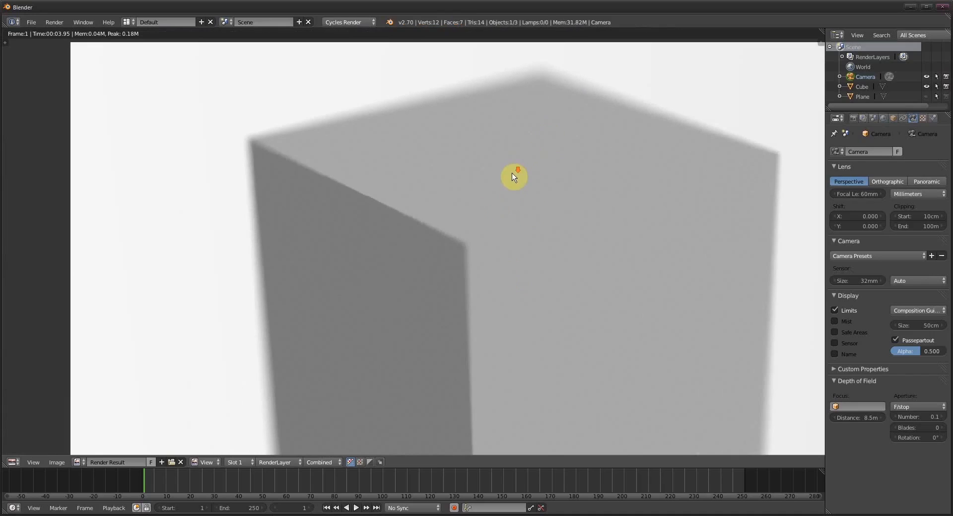
pyautogui.scroll(-2, 514, 177)
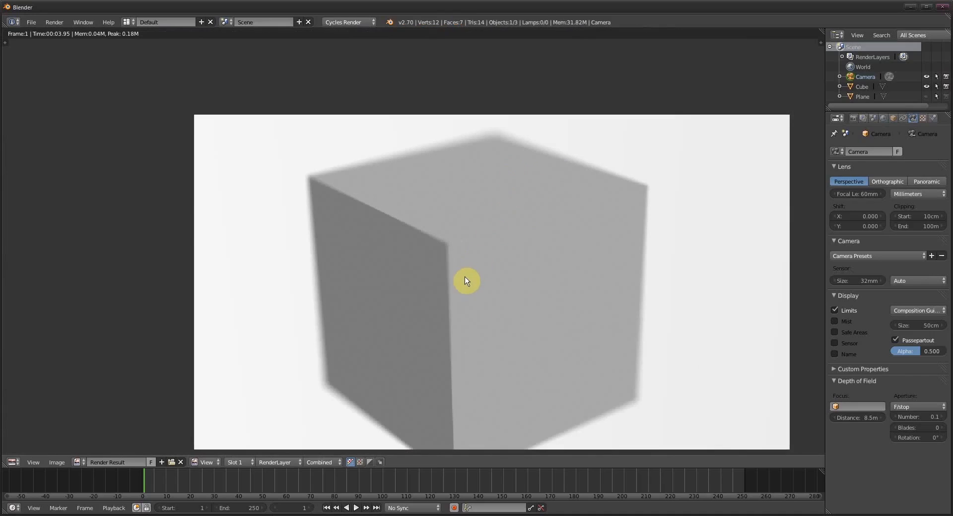
pyautogui.scroll(-1, 472, 274)
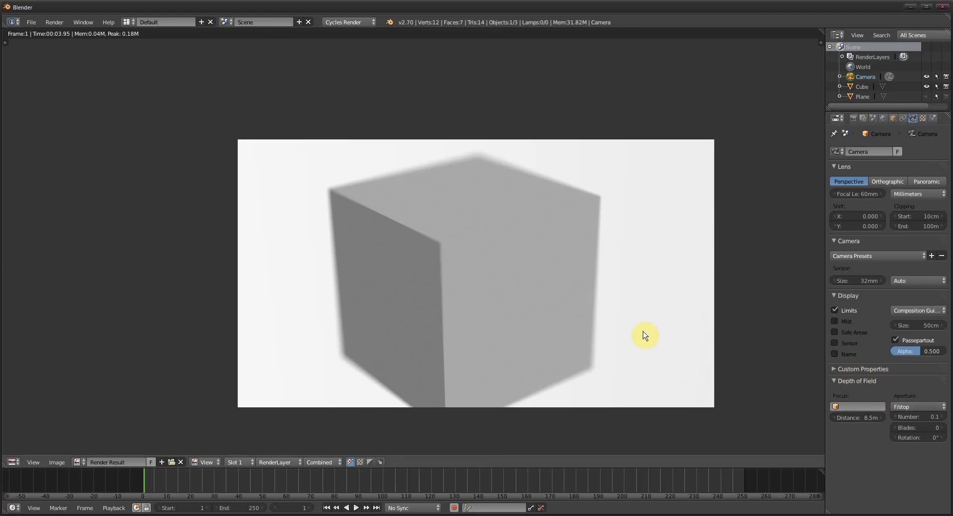
pyautogui.moveTo(472, 290); pyautogui.dragTo(475, 290, button='middle')
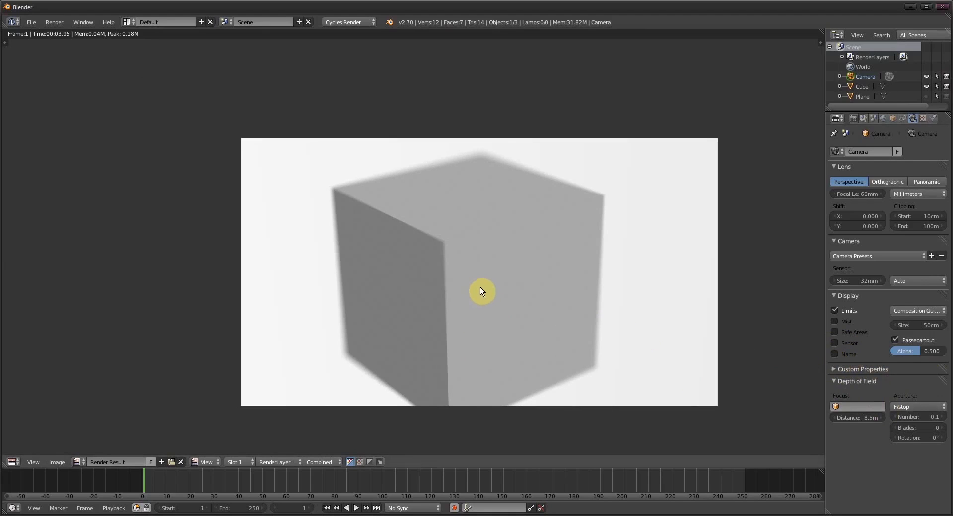
# - Switch the render result to Slot 2 and return to the 3D view
pyautogui.click(239, 462)
pyautogui.click(248, 443)
pyautogui.press('Escape')
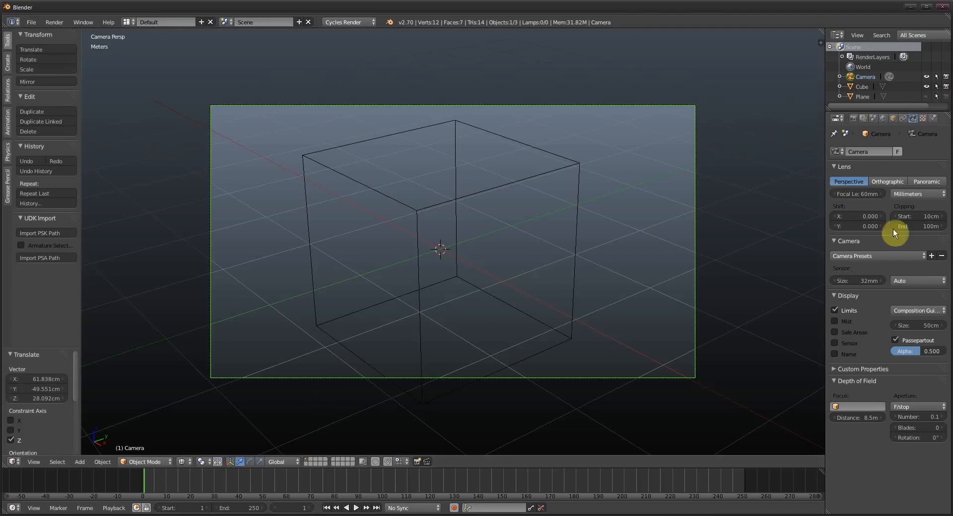
# - Set the camera's aperture type back to Radius, unhide the plane in the viewport and in renders, and render the image
pyautogui.click(910, 406)
pyautogui.click(906, 394)
pyautogui.click(933, 96)
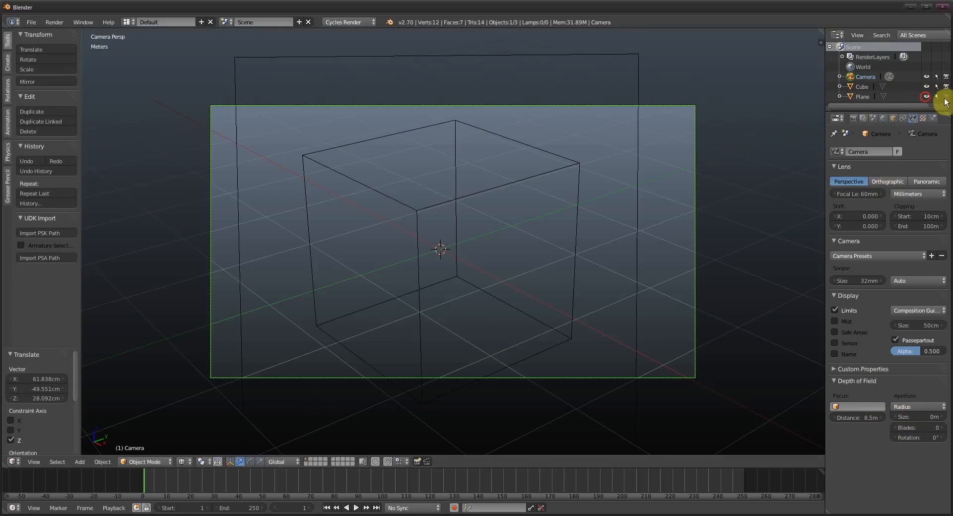
pyautogui.press('F12')
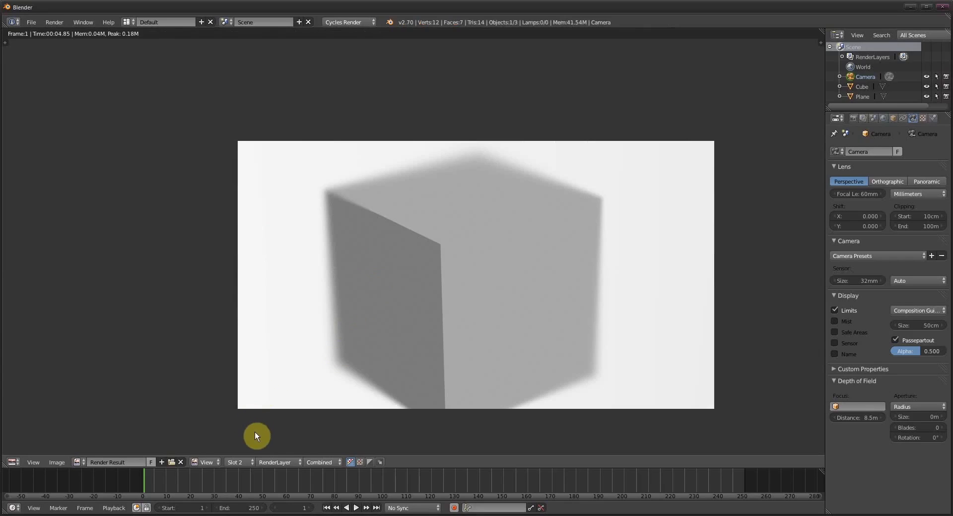
# - Compare the blur of the renders in Slot 1 and Slot 2, finish on Slot 1 and return to the 3D view
pyautogui.click(239, 463)
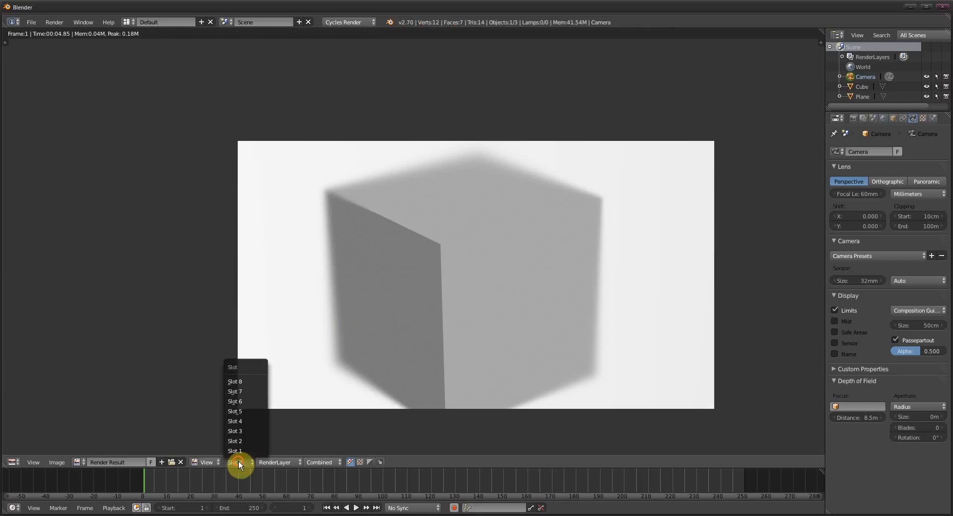
pyautogui.click(239, 451)
pyautogui.scroll(6, 427, 223)
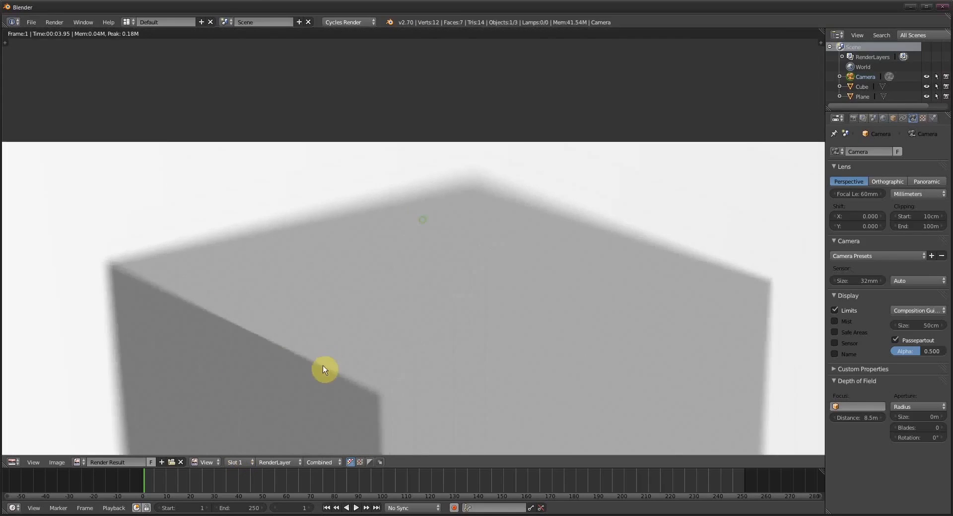
pyautogui.click(234, 462)
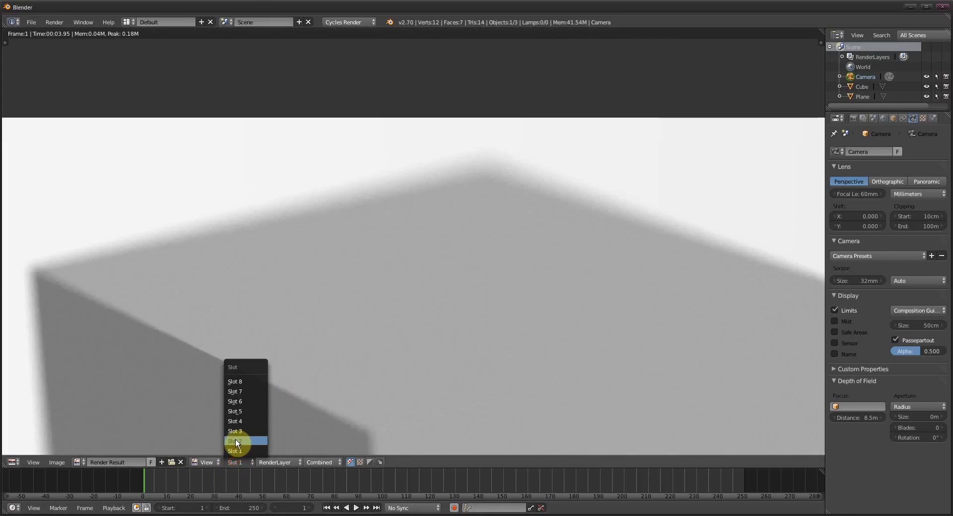
pyautogui.click(236, 439)
pyautogui.scroll(-6, 271, 360)
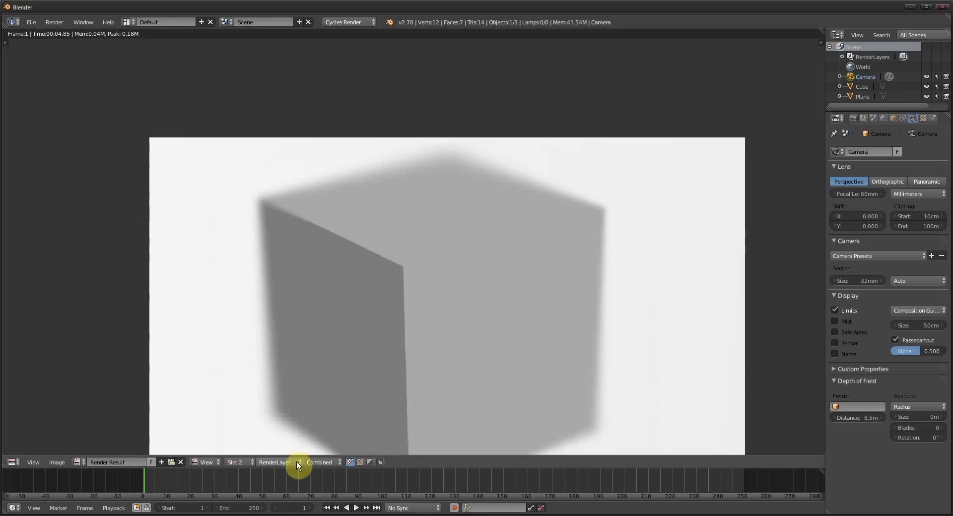
pyautogui.click(240, 462)
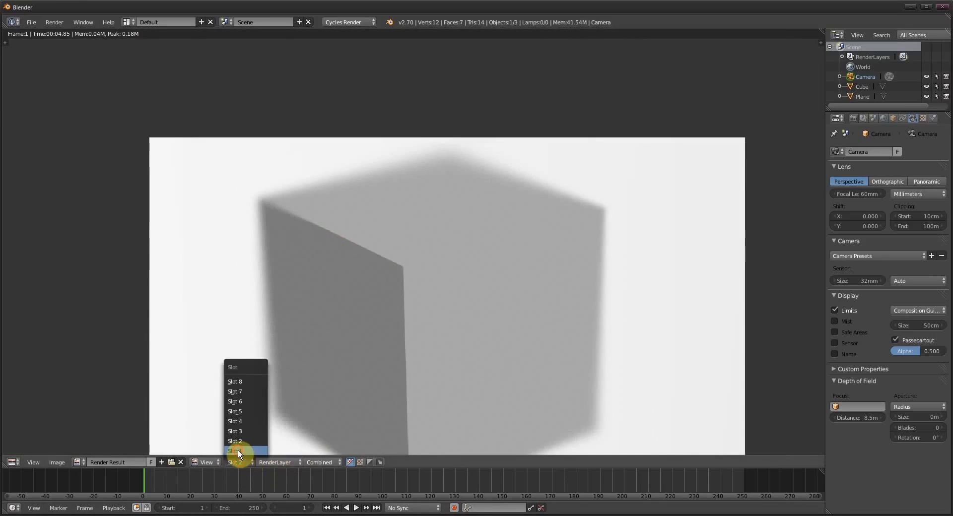
pyautogui.click(237, 451)
pyautogui.press('Escape')
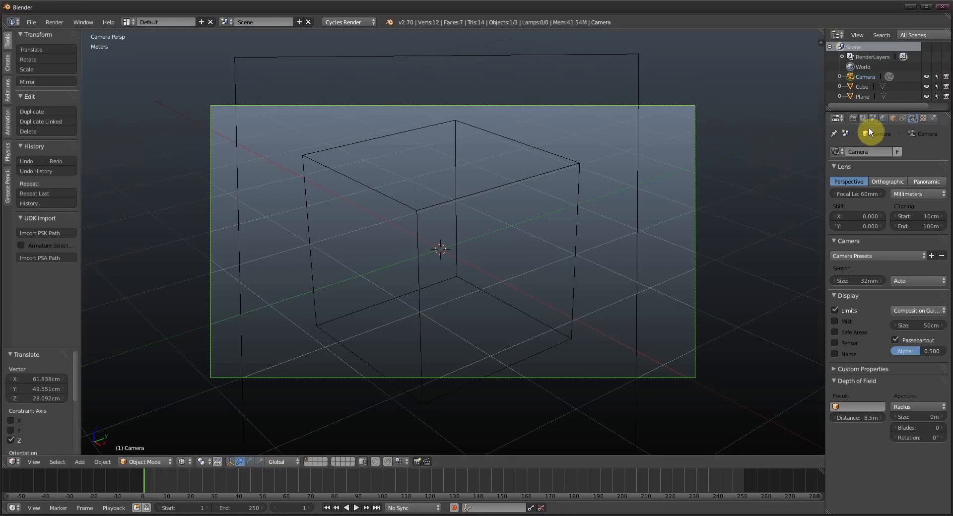
# - Hide the plane again in the viewport and in renders, and change the camera's aperture type to F/stop
pyautogui.click(926, 97)
pyautogui.click(944, 97)
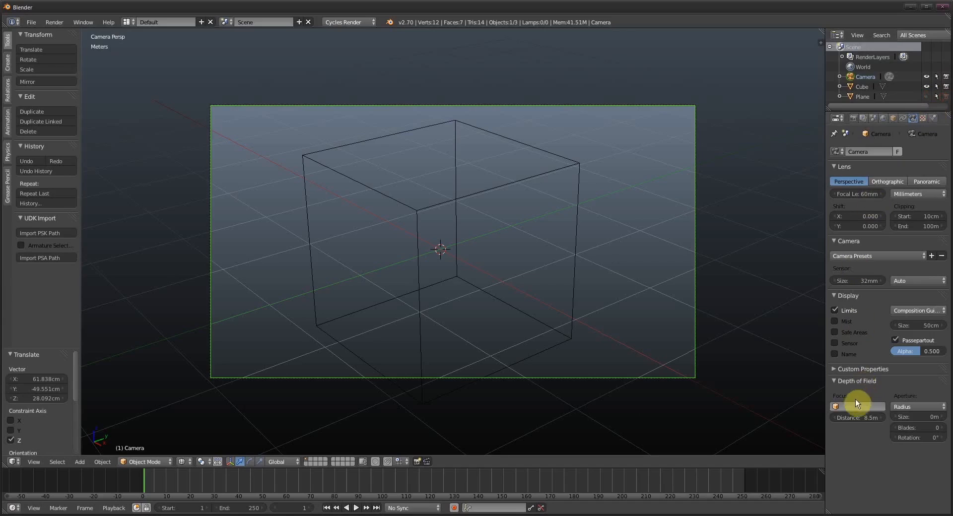
pyautogui.click(910, 407)
pyautogui.click(899, 386)
# - Set the aperture's F/stop number to 0.01 and render the image
pyautogui.click(916, 416)
pyautogui.write('0.1')
pyautogui.press('BackSpace')
pyautogui.press('BackSpace')
pyautogui.write('01')
pyautogui.press('Return')
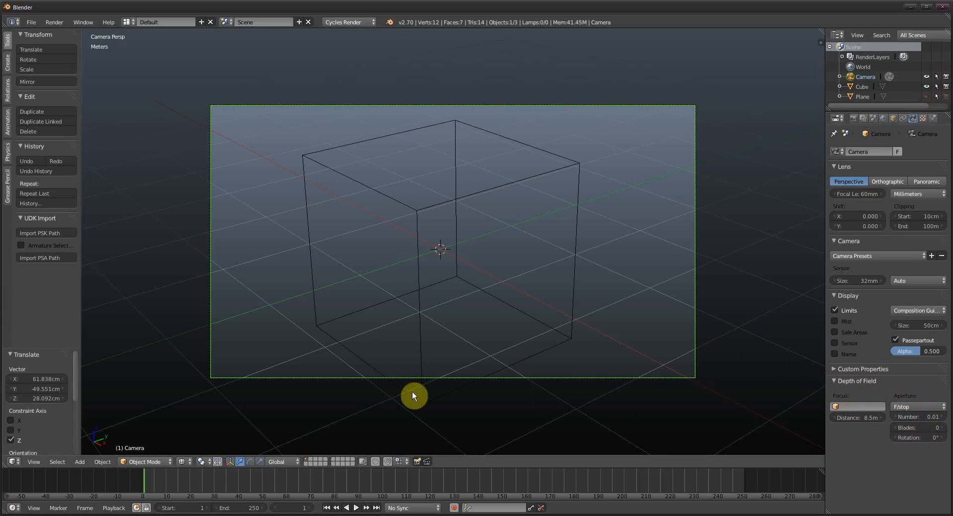
pyautogui.press('F12')
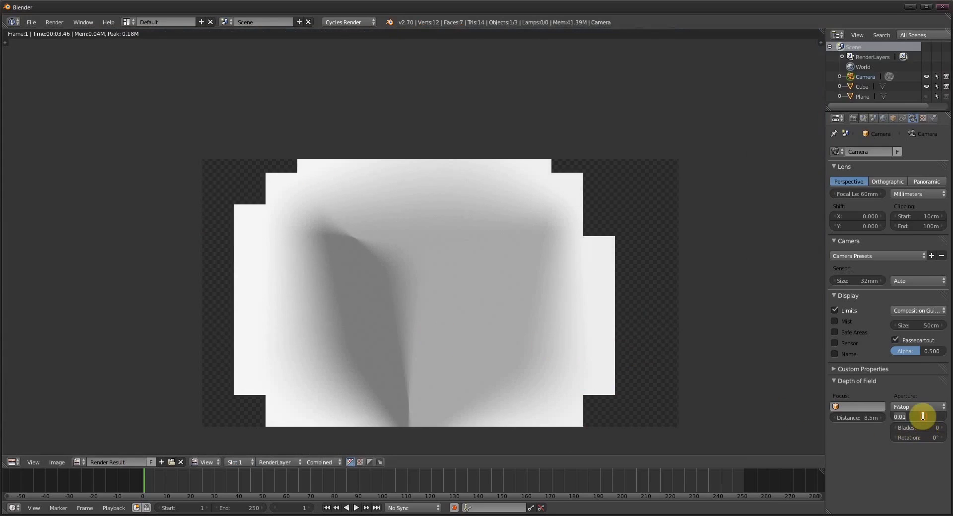
# - Set the aperture's F/stop number to 0.05, render the image again and examine the blur along the cube's rear edges
pyautogui.write('0.05')
pyautogui.press('Return')
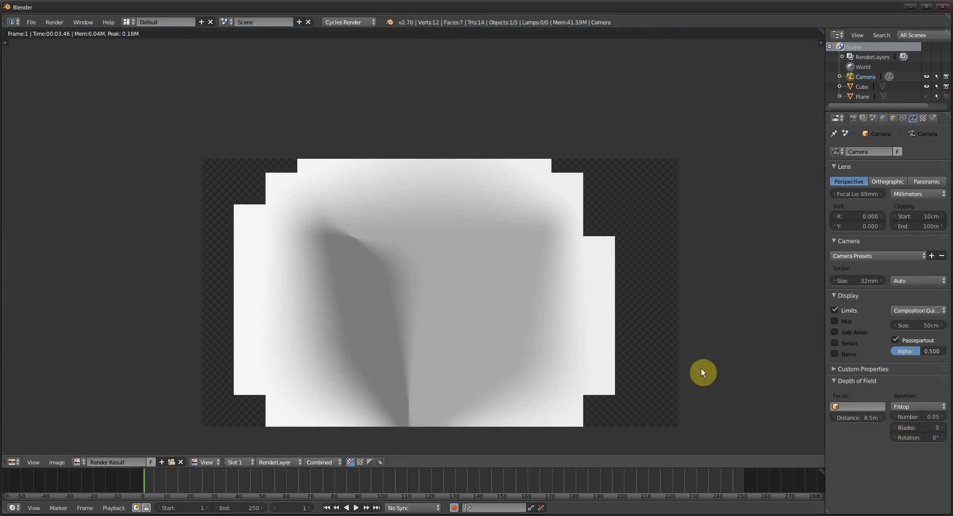
pyautogui.press('F12')
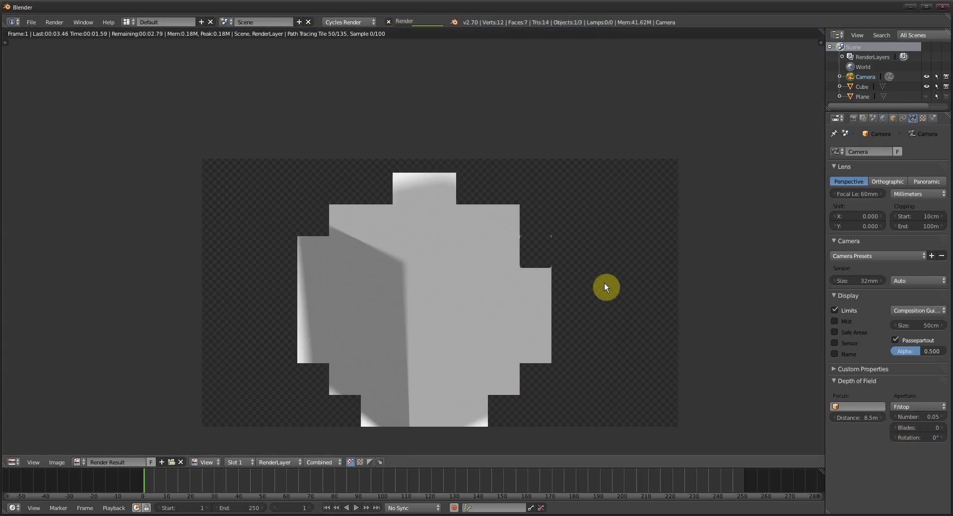
pyautogui.scroll(1, 529, 282)
pyautogui.scroll(3, 538, 333)
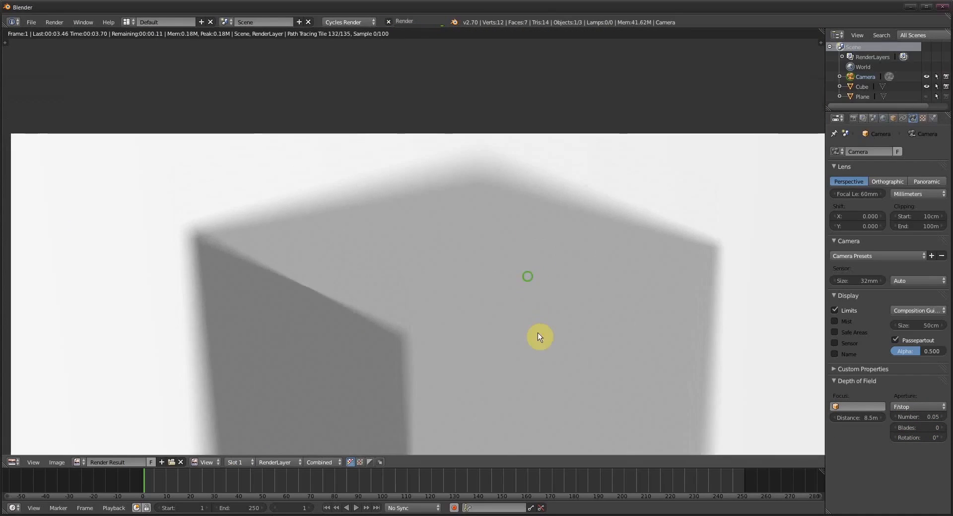
# - Compare the blur at the cube's front and rear edges between the Slot 1 and Slot 2 renders, and return to the 3D view
pyautogui.scroll(-2, 522, 353)
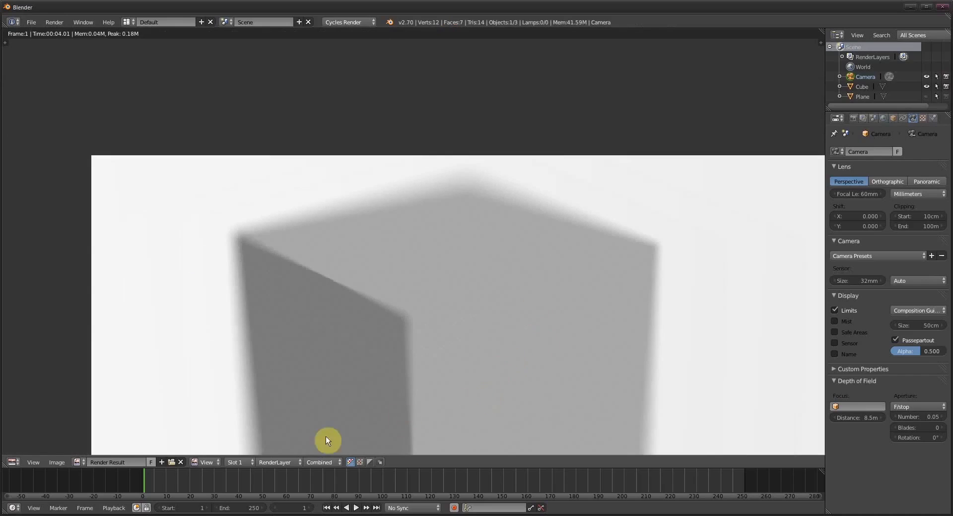
pyautogui.click(236, 462)
pyautogui.click(238, 441)
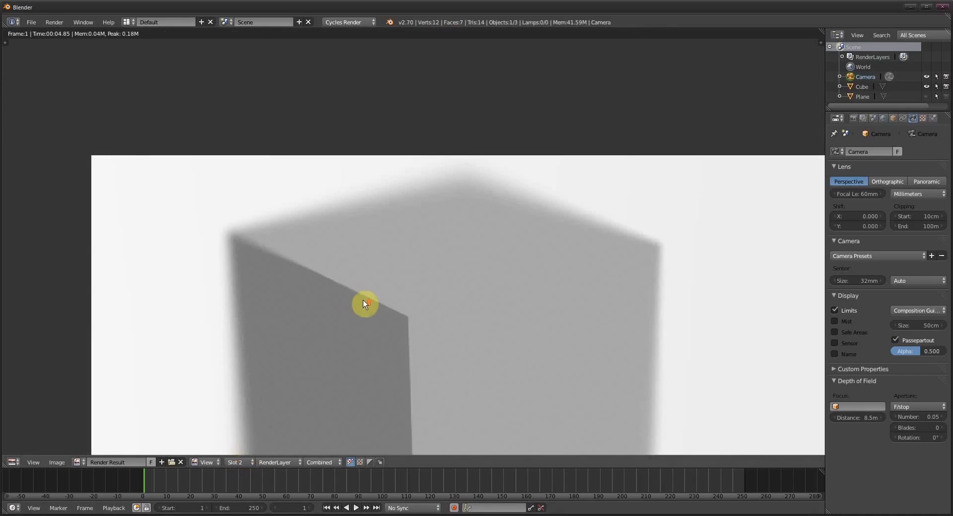
pyautogui.scroll(2, 364, 303)
pyautogui.click(238, 462)
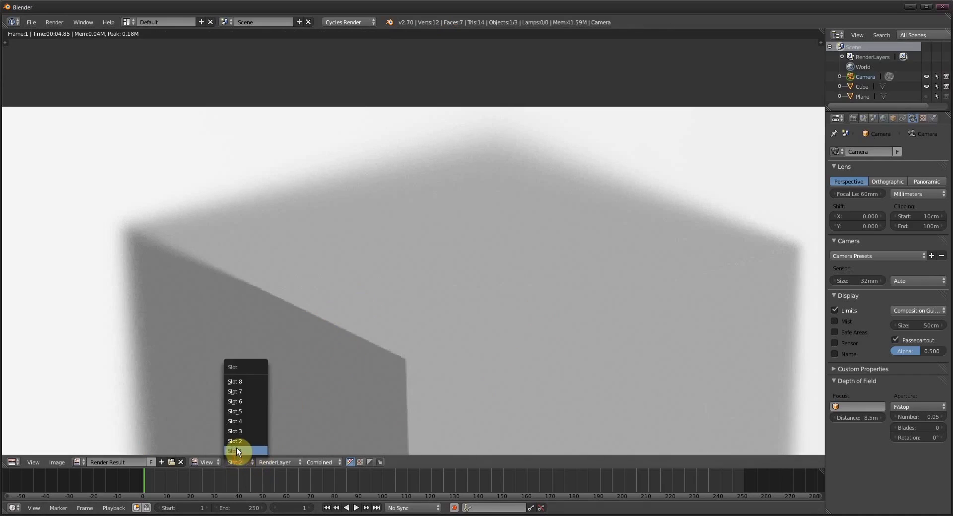
pyautogui.click(237, 450)
pyautogui.click(241, 463)
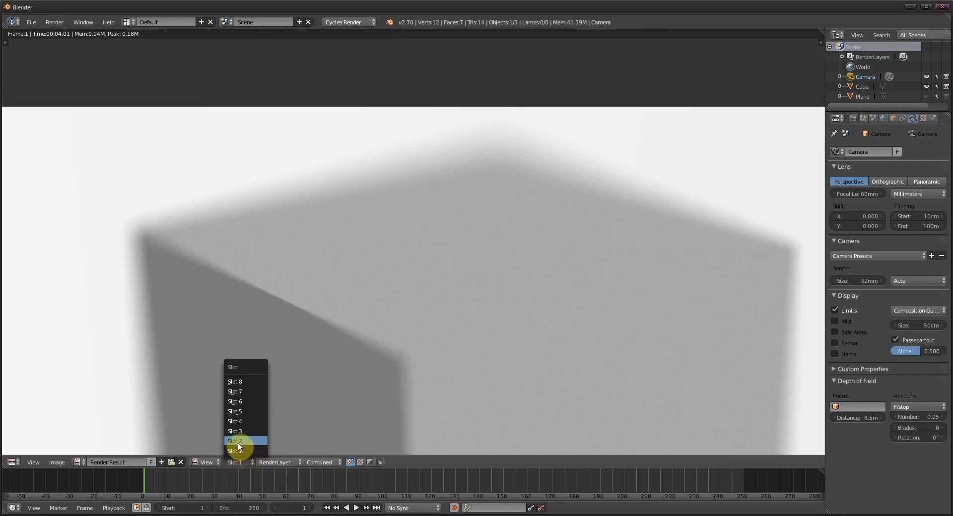
pyautogui.click(238, 442)
pyautogui.click(238, 462)
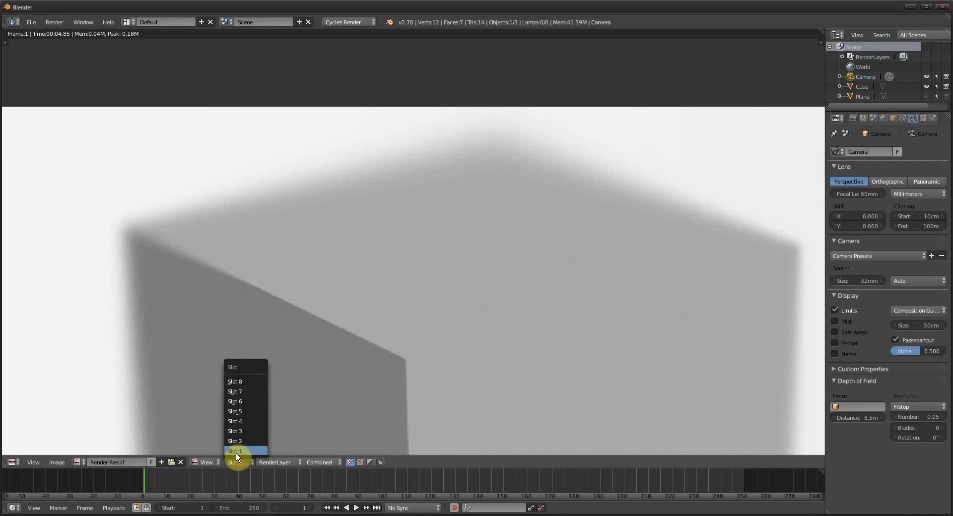
pyautogui.click(236, 451)
pyautogui.click(237, 463)
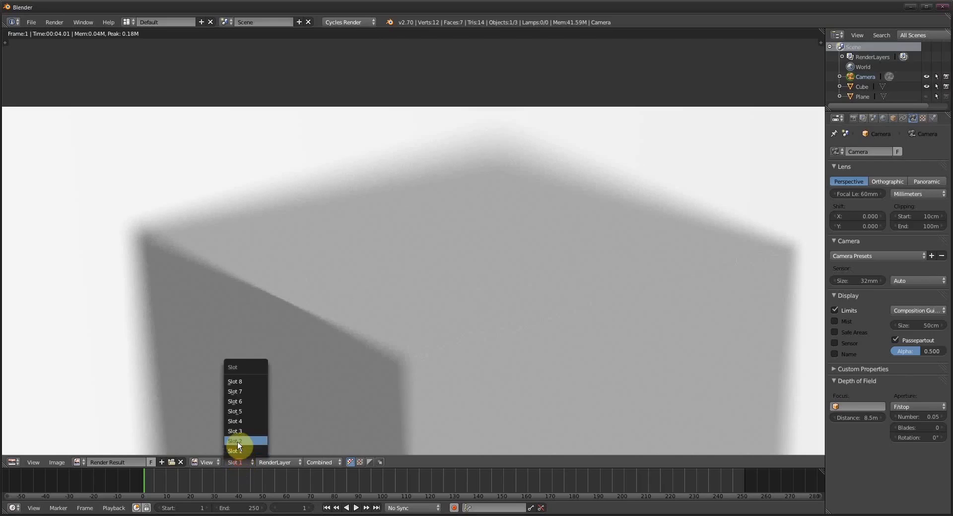
pyautogui.click(237, 441)
pyautogui.click(241, 460)
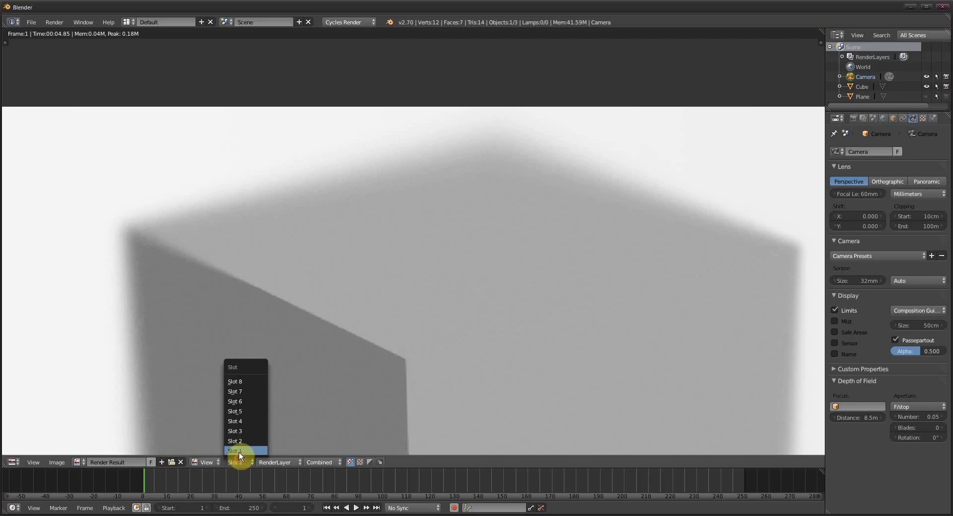
pyautogui.click(236, 451)
pyautogui.click(239, 460)
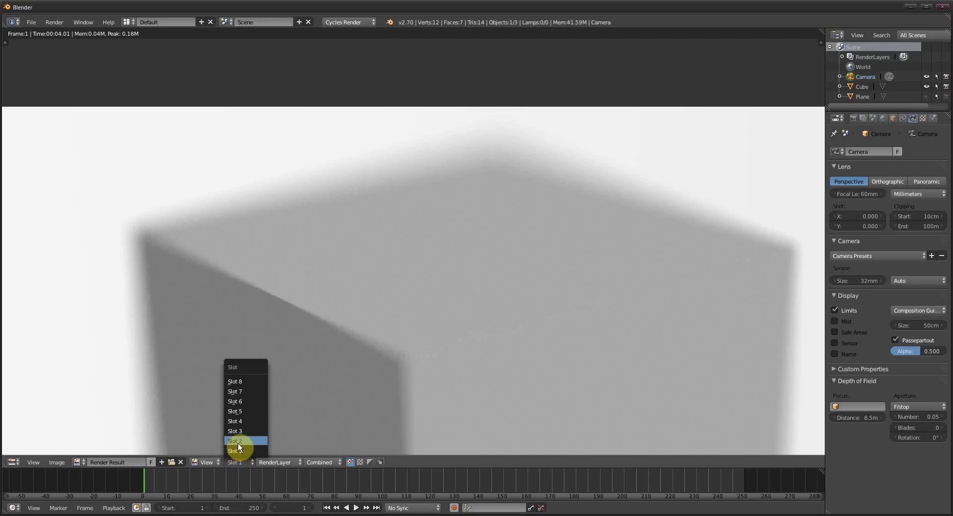
pyautogui.click(237, 442)
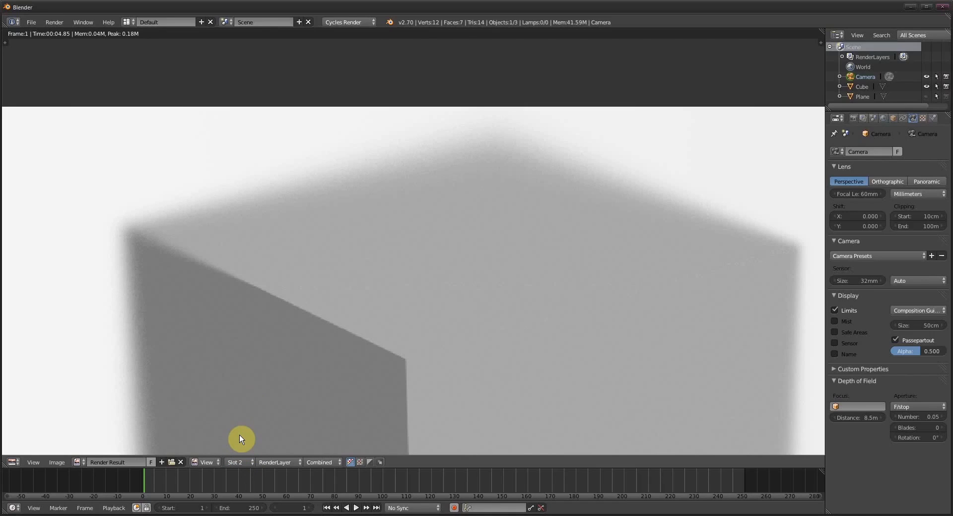
pyautogui.scroll(-5, 315, 326)
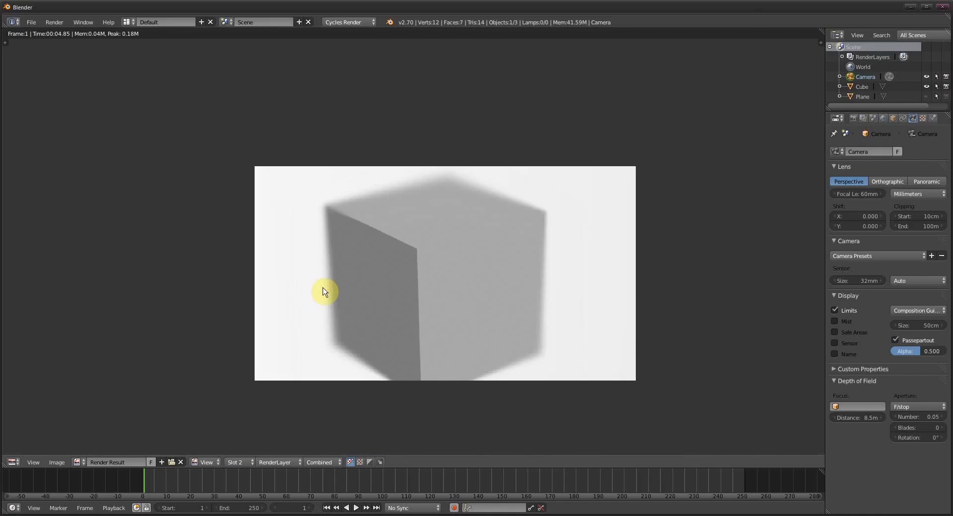
pyautogui.press('Escape')
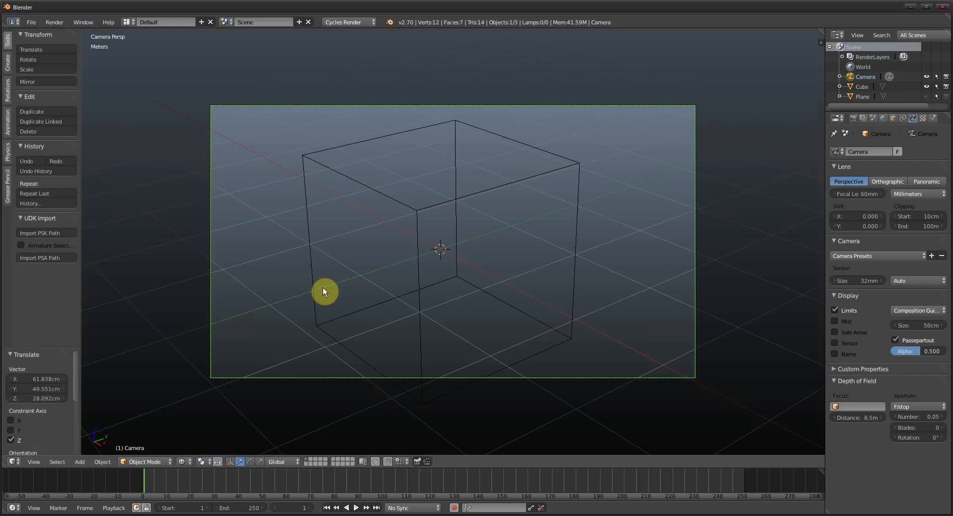
# - Switch the viewport to Rendered shading and make the plane visible again in the viewport and in renders
pyautogui.click(189, 460)
pyautogui.click(204, 395)
pyautogui.moveTo(377, 302); pyautogui.dragTo(392, 311, button='middle')
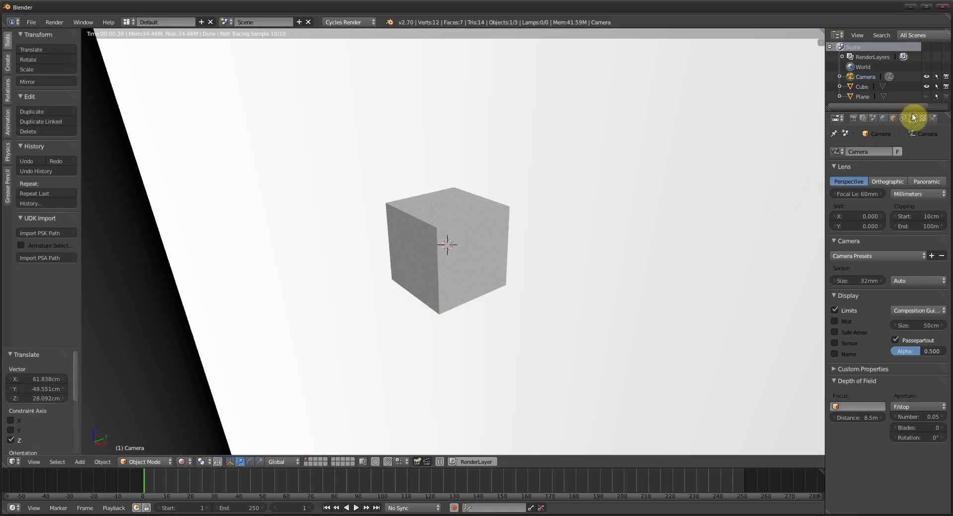
pyautogui.moveTo(425, 238); pyautogui.dragTo(318, 266, button='middle')
pyautogui.click(927, 96)
pyautogui.click(946, 96)
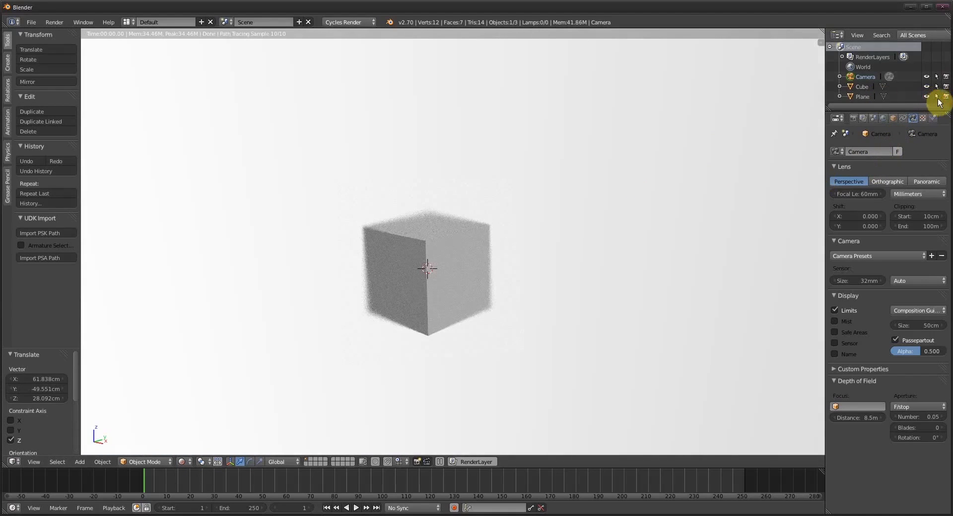
pyautogui.moveTo(524, 160)
pyautogui.mouseDown(button='middle')
pyautogui.moveTo(445, 209)
pyautogui.moveTo(519, 249)
pyautogui.mouseUp(button='middle')
# - Select the plane in solid shading and try moving it through the cube
pyautogui.press('z')
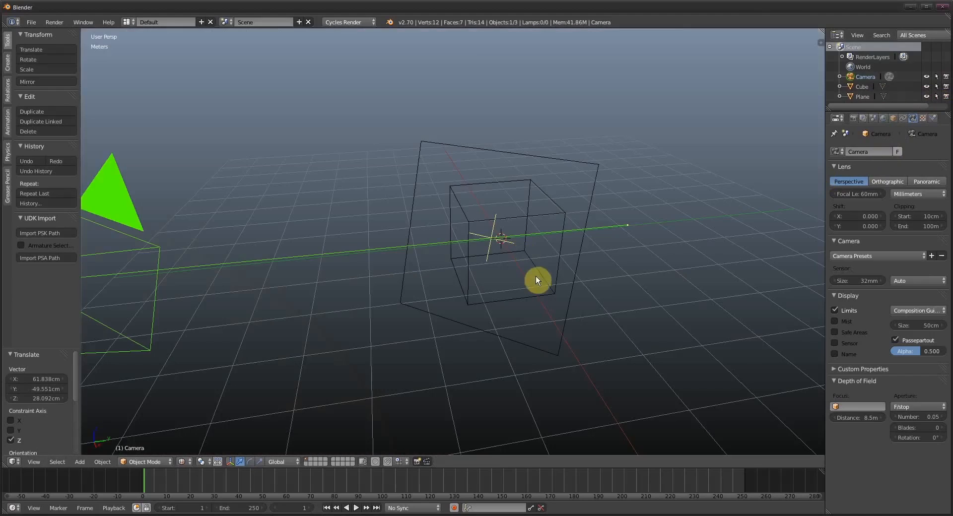
pyautogui.rightClick(574, 268)
pyautogui.moveTo(574, 268); pyautogui.dragTo(479, 280, button='middle')
pyautogui.press('z')
pyautogui.moveTo(555, 306)
pyautogui.mouseDown(button='middle')
pyautogui.moveTo(449, 284)
pyautogui.moveTo(458, 272)
pyautogui.moveTo(437, 291)
pyautogui.moveTo(457, 291)
pyautogui.mouseUp(button='middle')
pyautogui.scroll(1, 458, 272)
pyautogui.press('g')
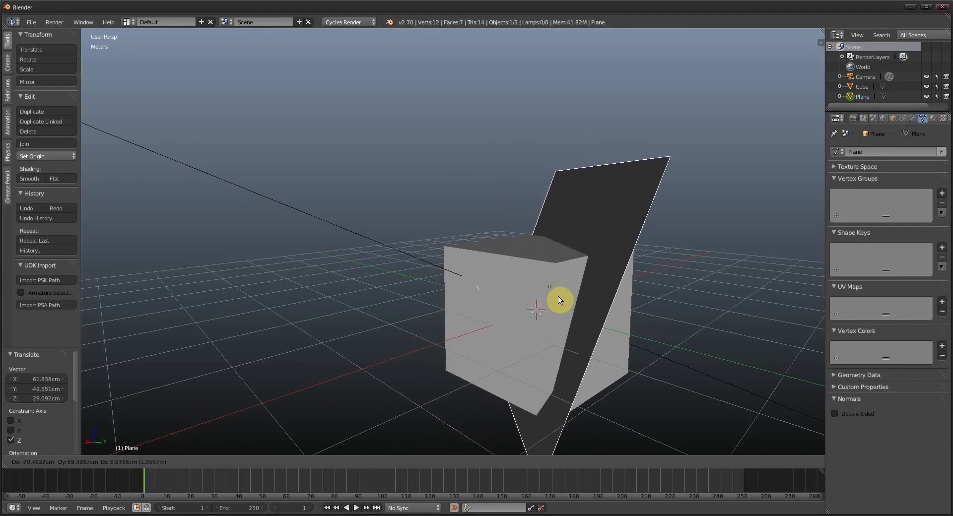
pyautogui.click(456, 275)
pyautogui.moveTo(466, 278); pyautogui.dragTo(516, 285, button='middle')
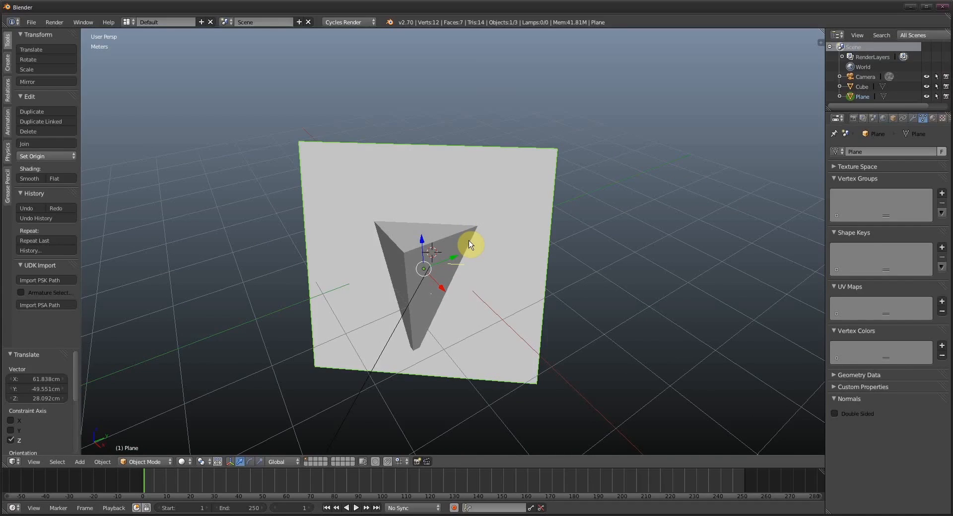
# - Preview the plane's blur on the cube in Rendered shading from another angle, and leave the rendered preview
pyautogui.click(182, 461)
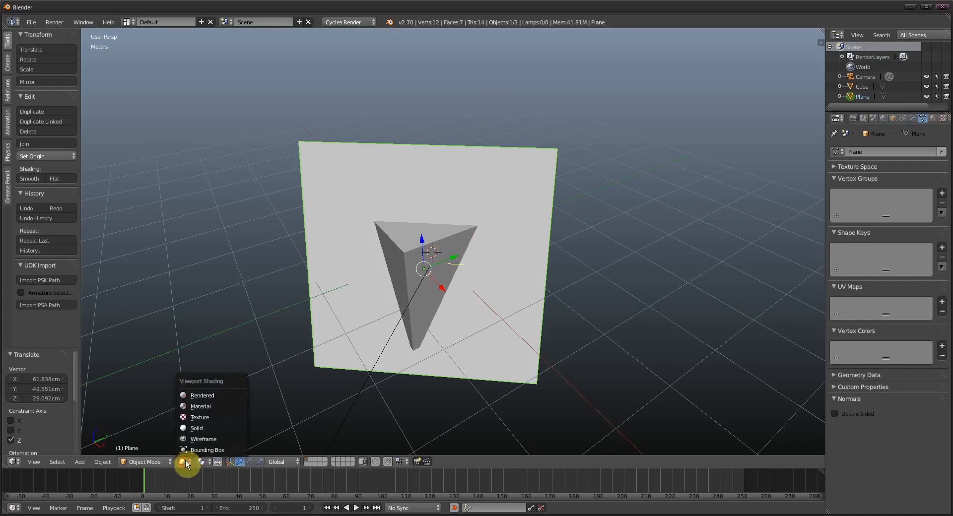
pyautogui.click(200, 395)
pyautogui.moveTo(328, 307); pyautogui.dragTo(348, 300, button='middle')
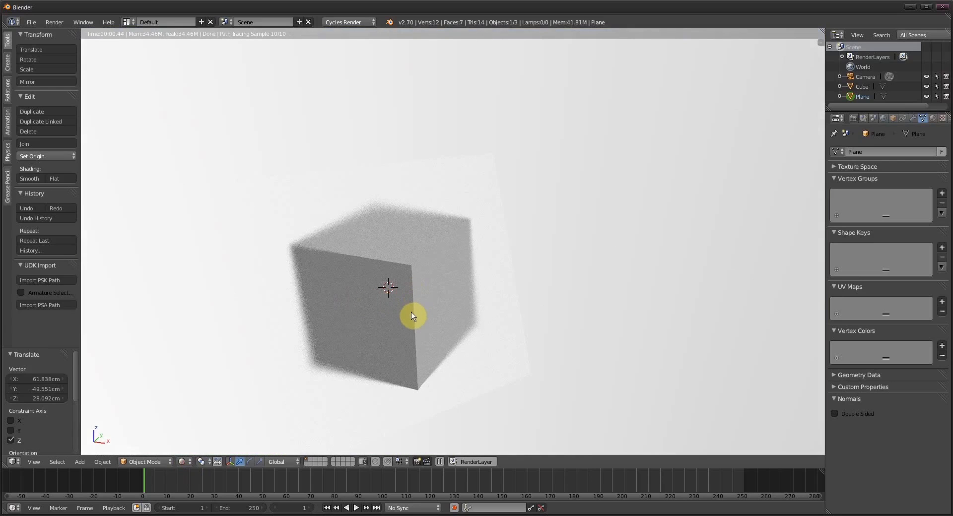
pyautogui.press('z')
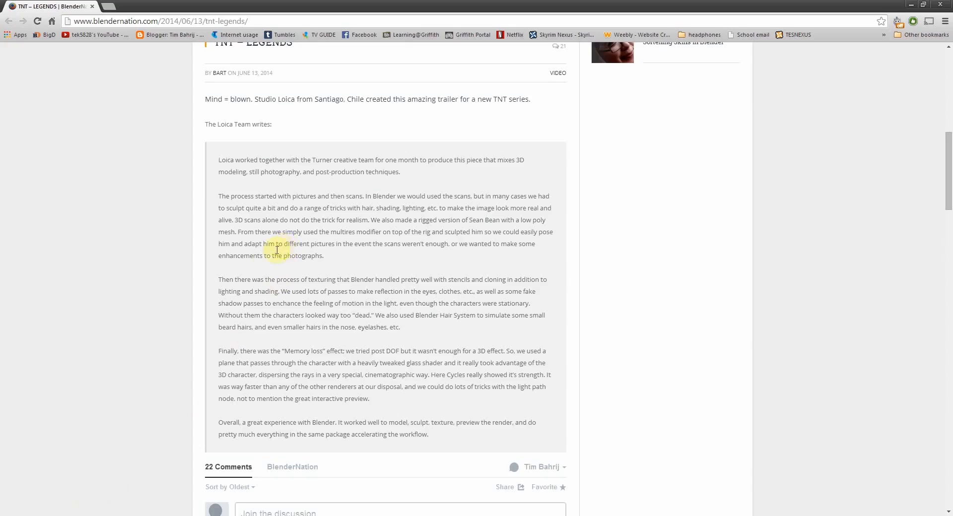
# - Switch to the browser and examine the TNT – Legends article's trailer still and its description of the "Memory loss" effect
pyautogui.scroll(4, 263, 258)
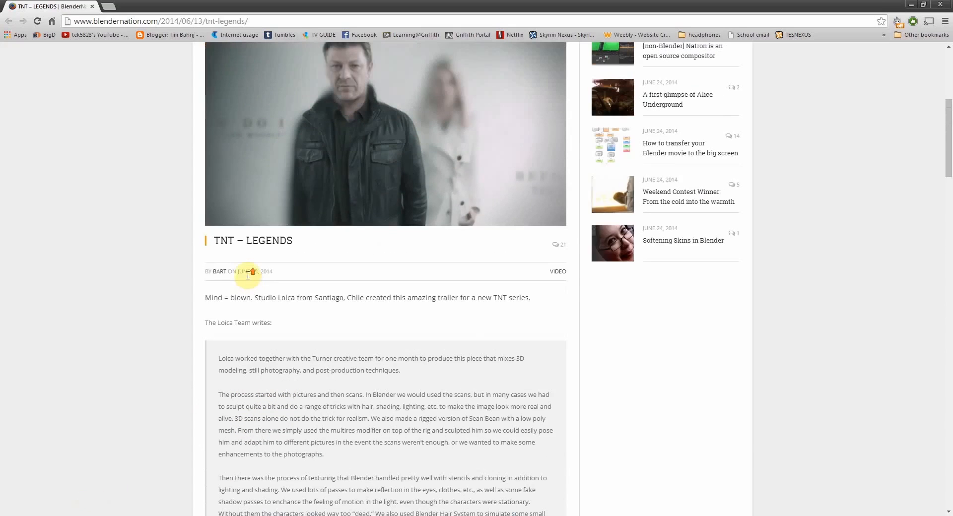
pyautogui.scroll(-1, 199, 281)
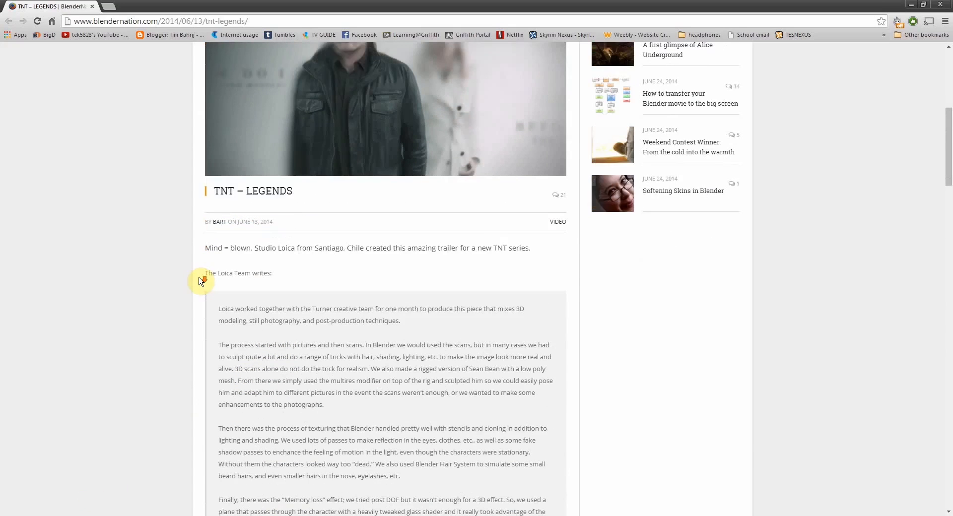
pyautogui.scroll(-1, 199, 282)
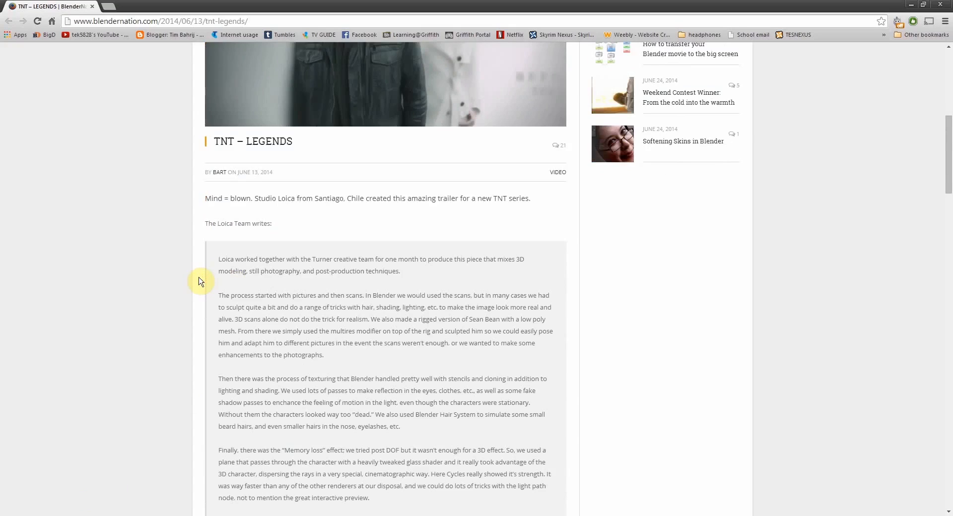
pyautogui.scroll(3, 199, 281)
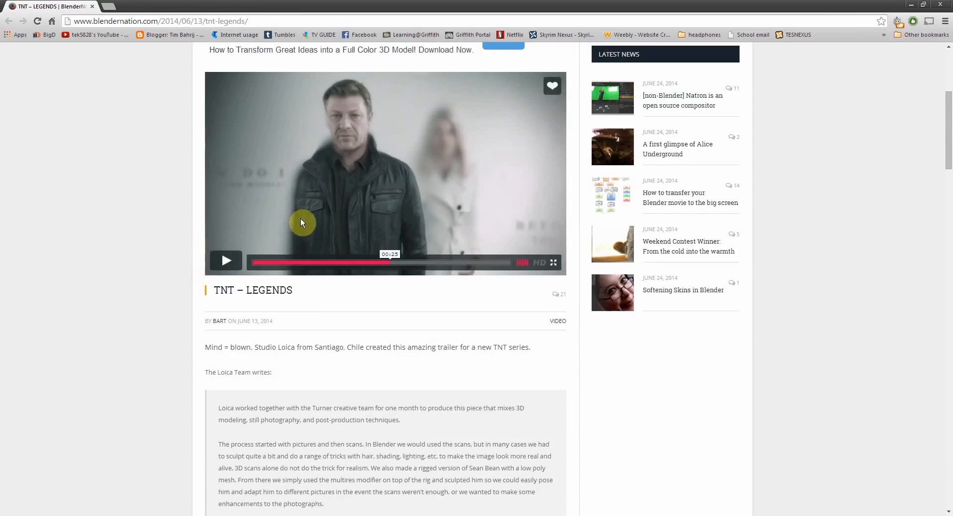
pyautogui.scroll(2, 211, 223)
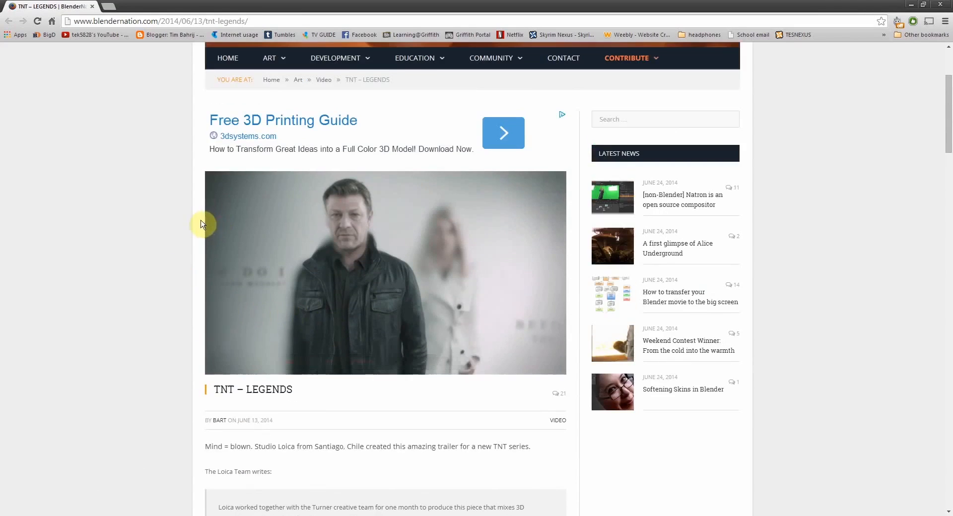
pyautogui.scroll(-3, 192, 297)
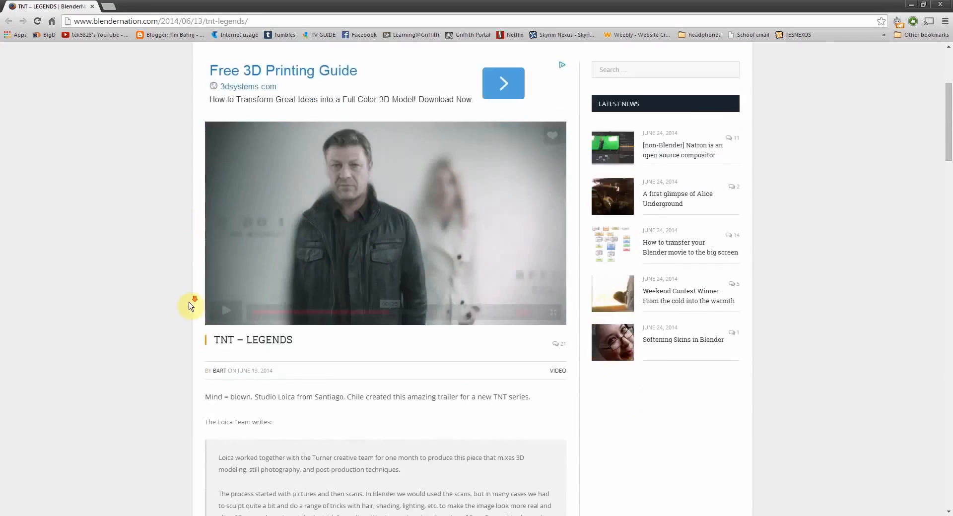
pyautogui.scroll(-5, 196, 261)
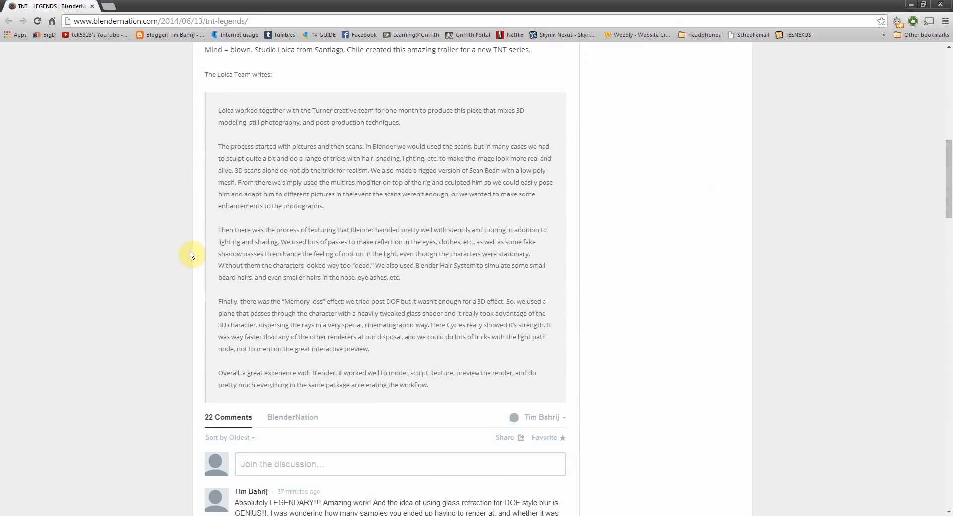
pyautogui.scroll(9, 192, 254)
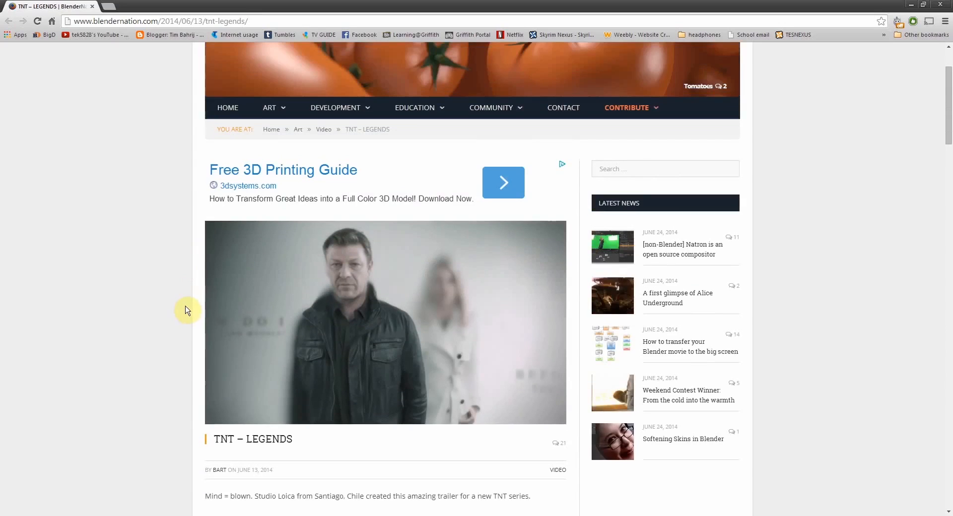